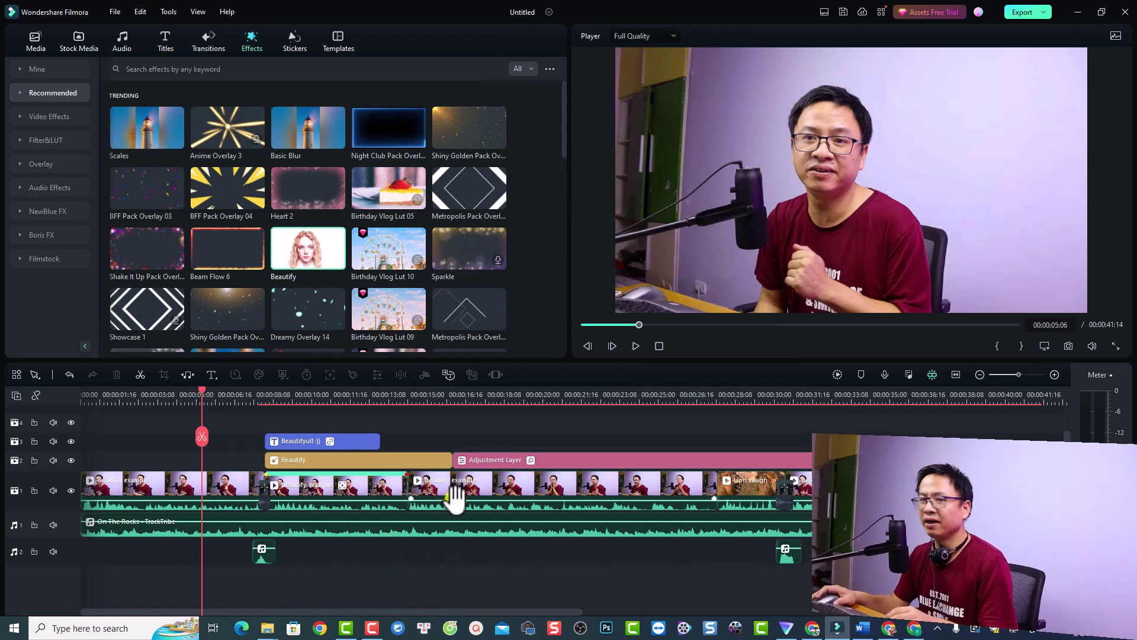
Select the third video clip and preview the Beautifyull title at about 12 seconds
{"action": "left_click", "coordinate": [444, 499]}
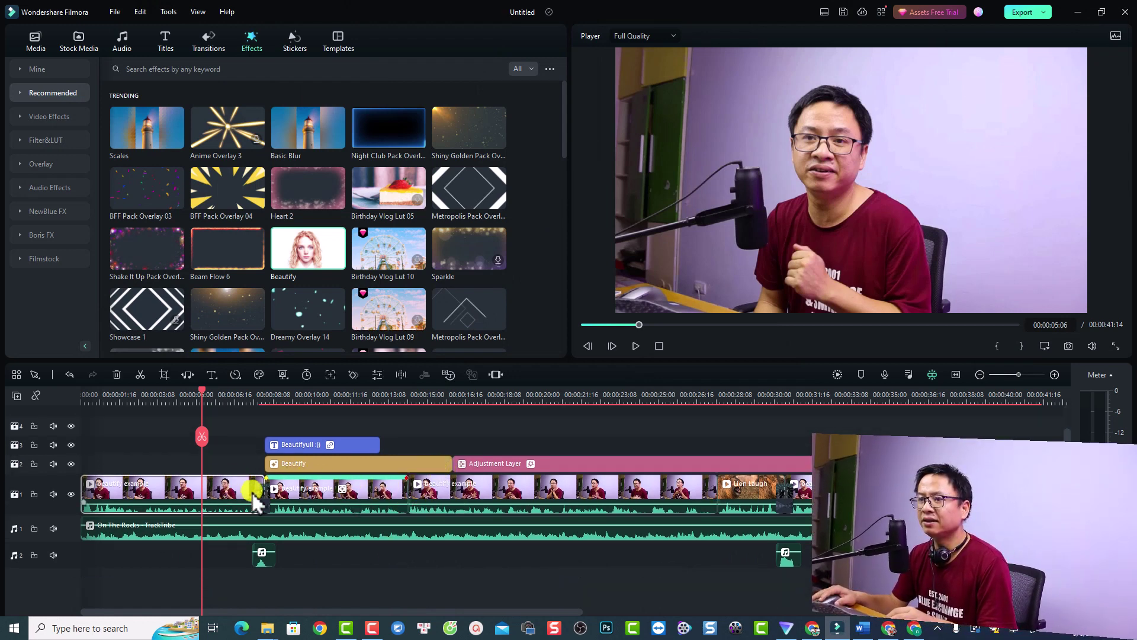
{"action": "left_click", "coordinate": [460, 484]}
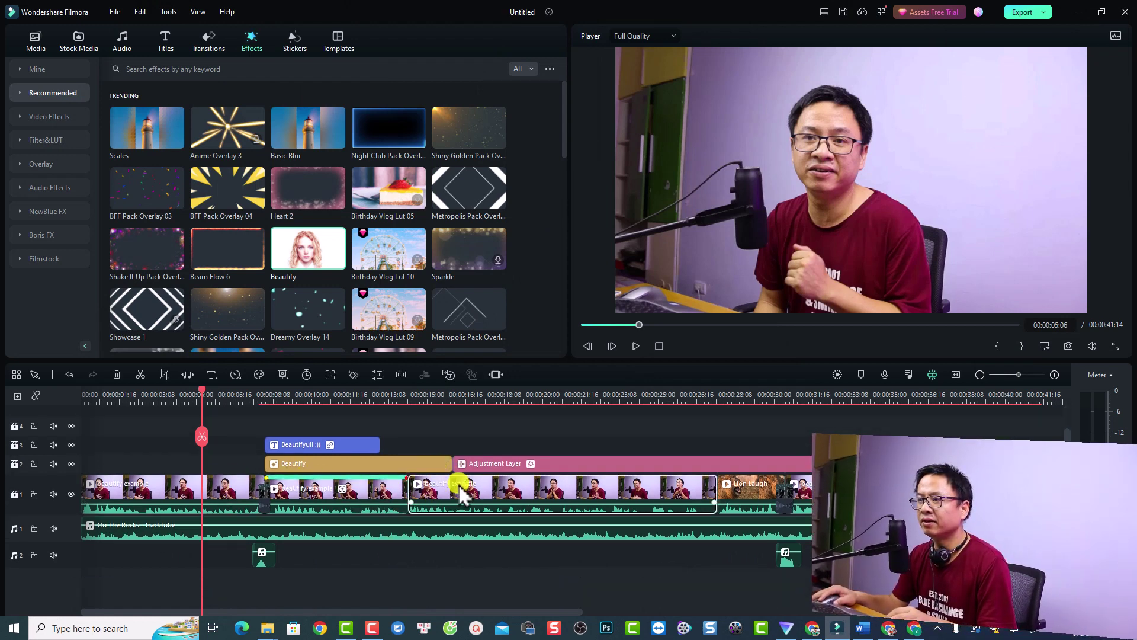
{"action": "left_click", "coordinate": [363, 395]}
{"action": "left_click", "coordinate": [327, 444]}
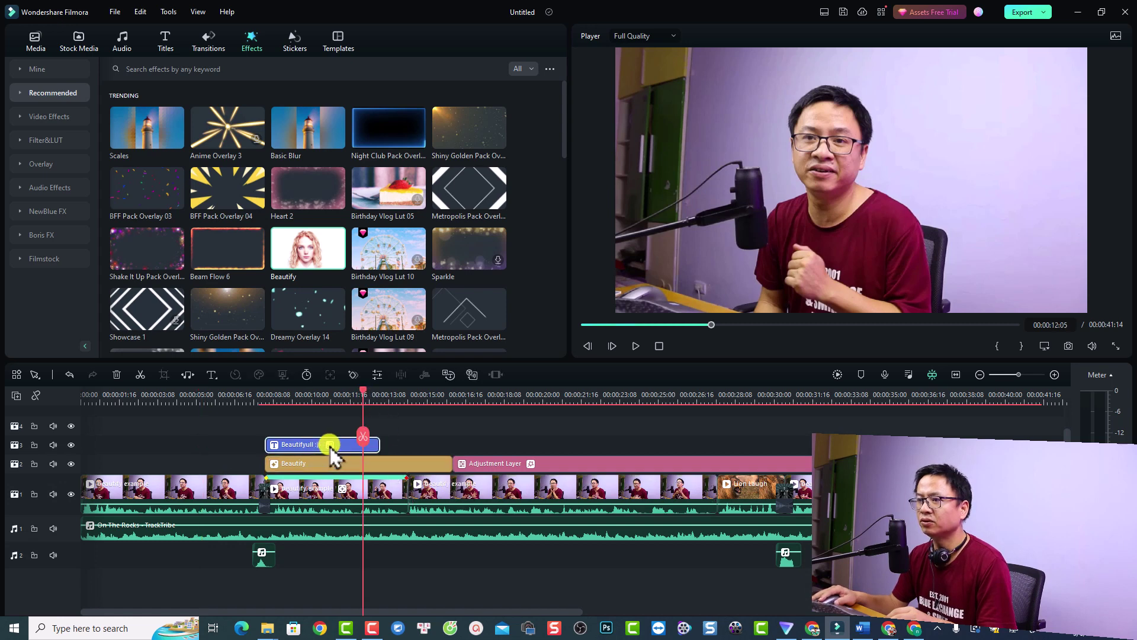
{"action": "left_click", "coordinate": [373, 436]}
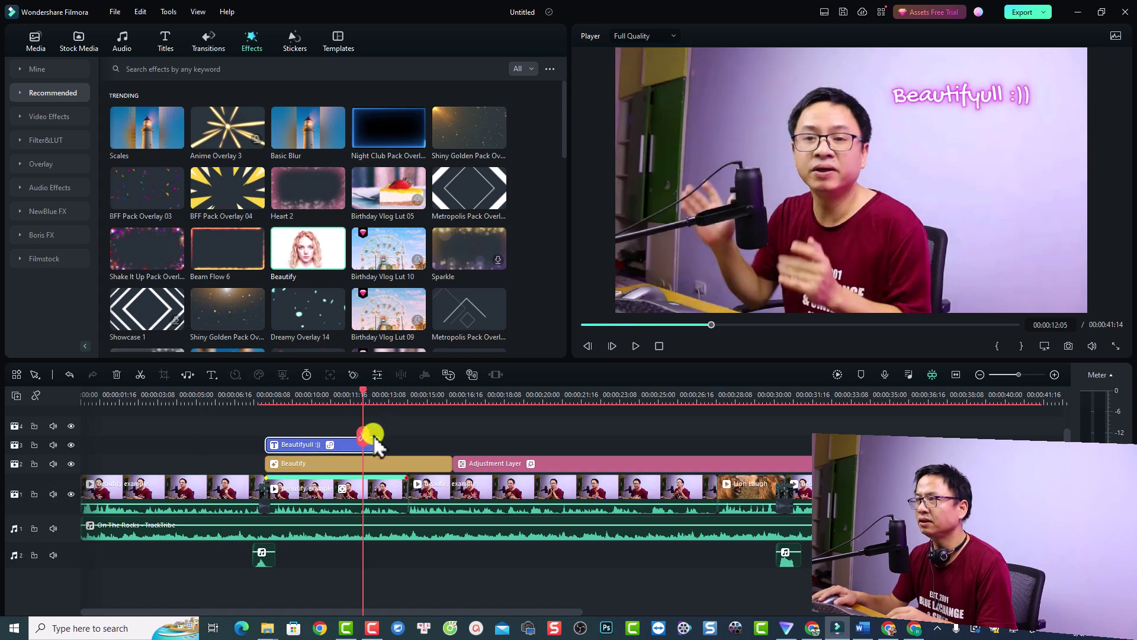
Preview the Adjustment Layer at 00:00:21:17, then select every clip on the timeline with Ctrl+A
{"action": "left_click", "coordinate": [579, 464]}
{"action": "left_click", "coordinate": [582, 400]}
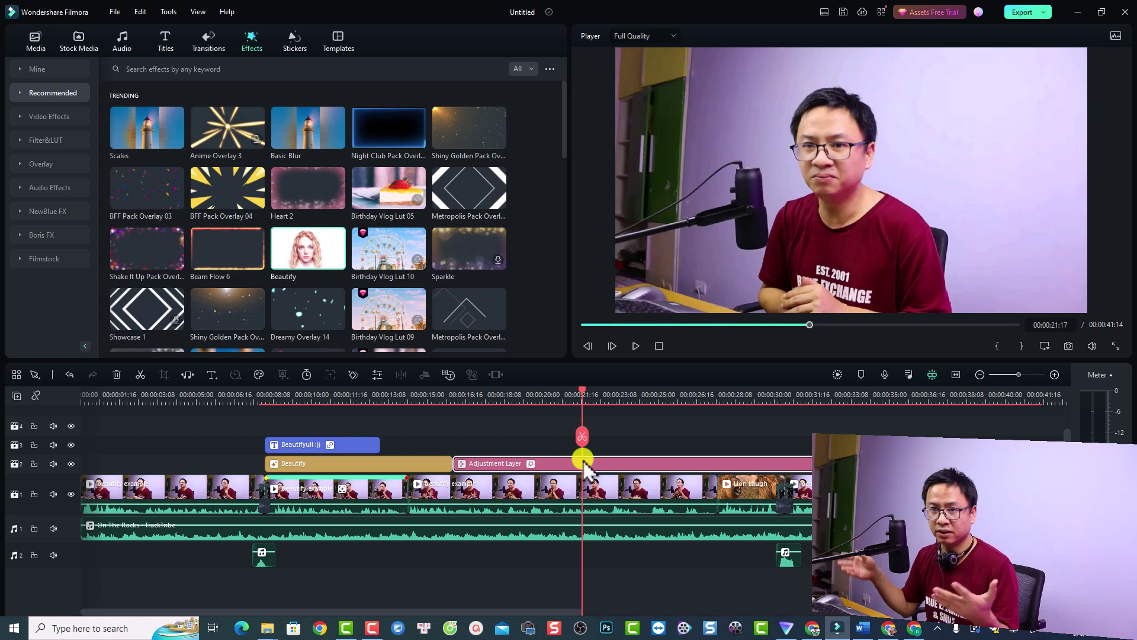
{"action": "key", "text": "ctrl+a"}
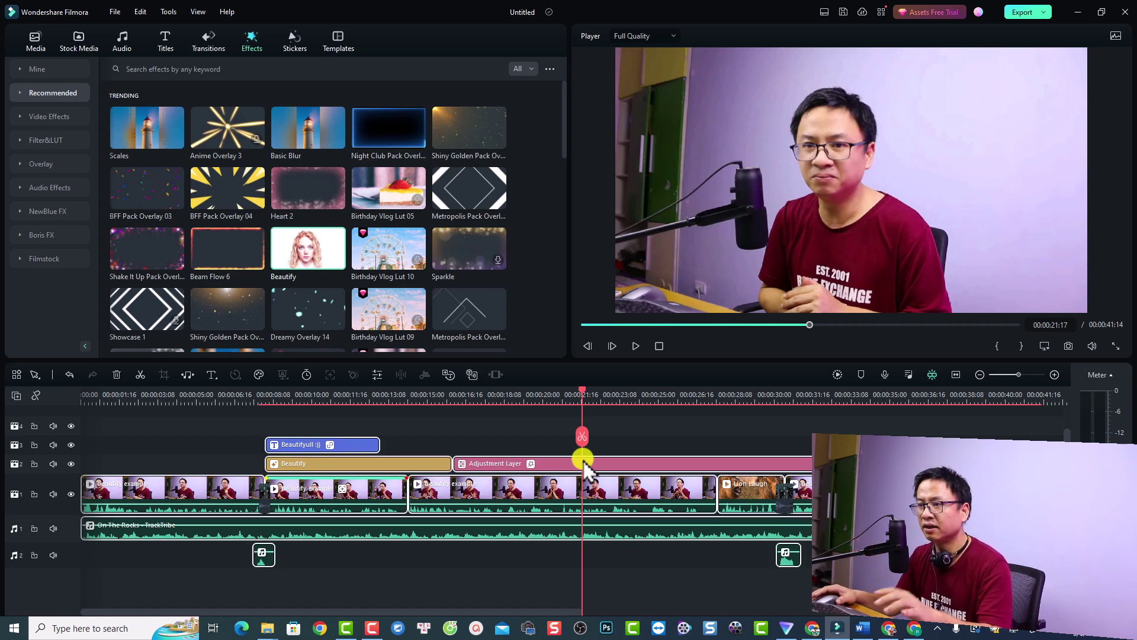
Delete all timeline clips and put the beautify example clip from Project Media on track 1
{"action": "key", "text": "Delete"}
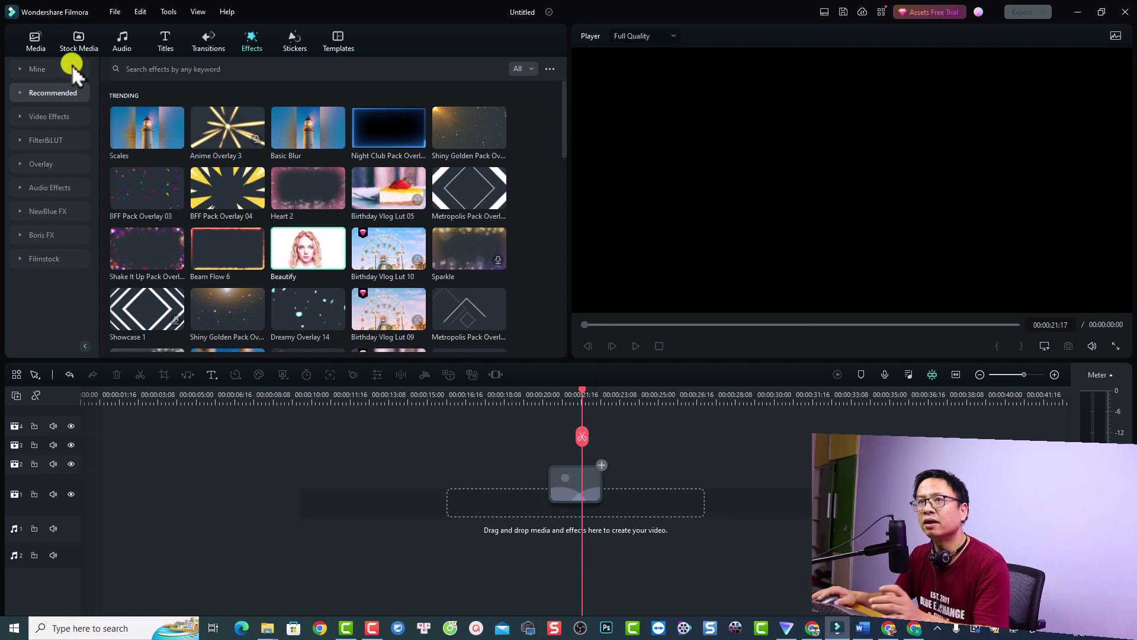
{"action": "left_click", "coordinate": [35, 41]}
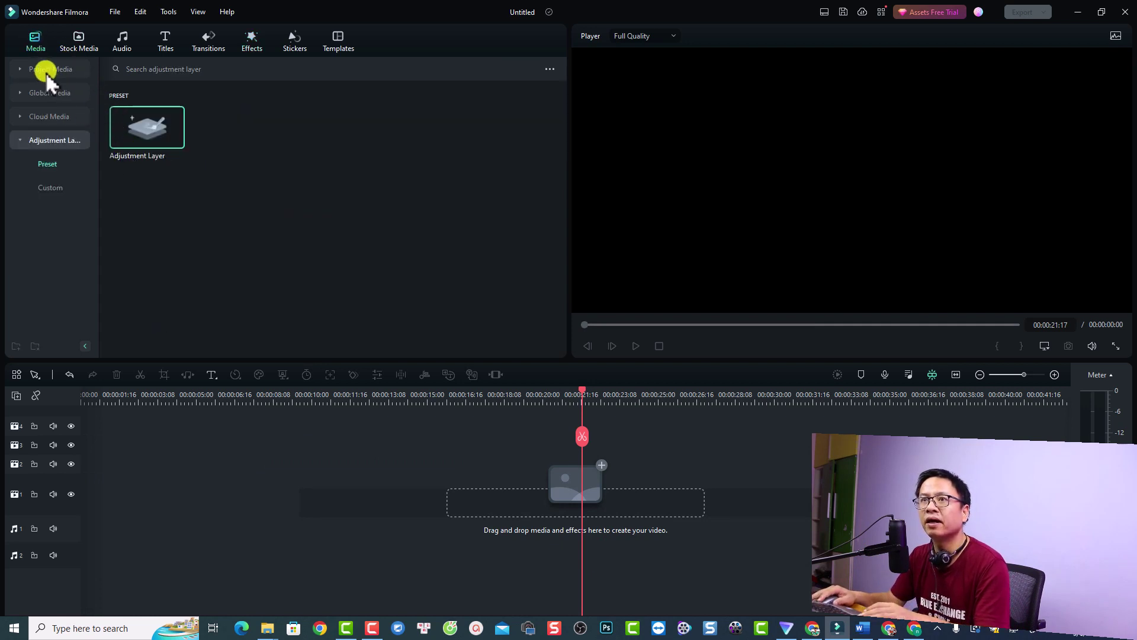
{"action": "left_click", "coordinate": [45, 70]}
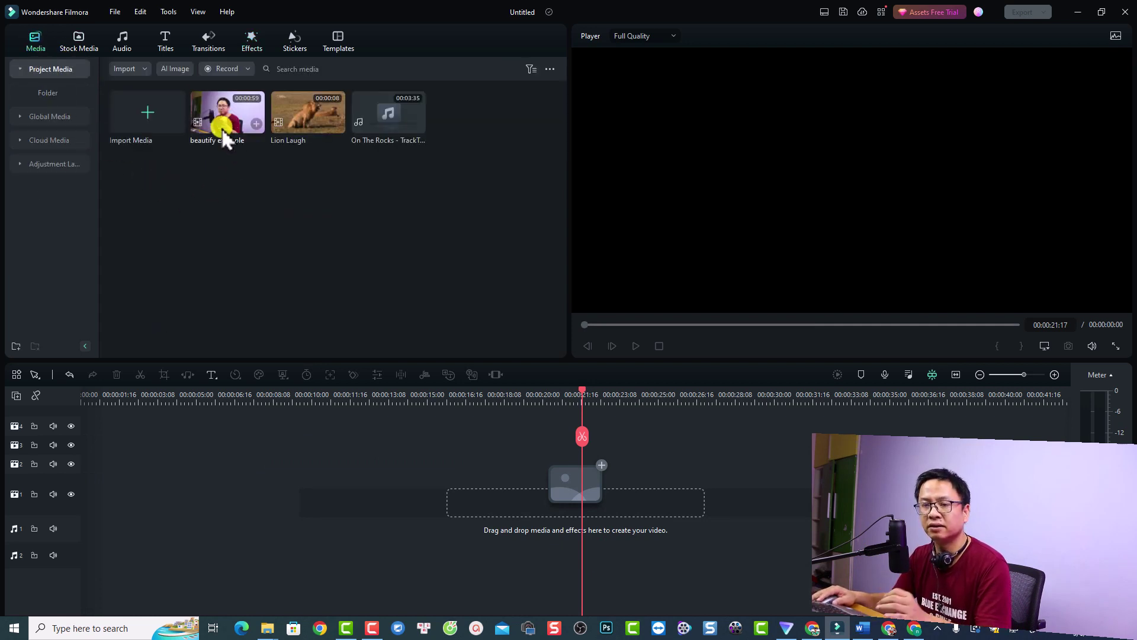
{"action": "left_click_drag", "start_coordinate": [225, 136], "coordinate": [83, 492]}
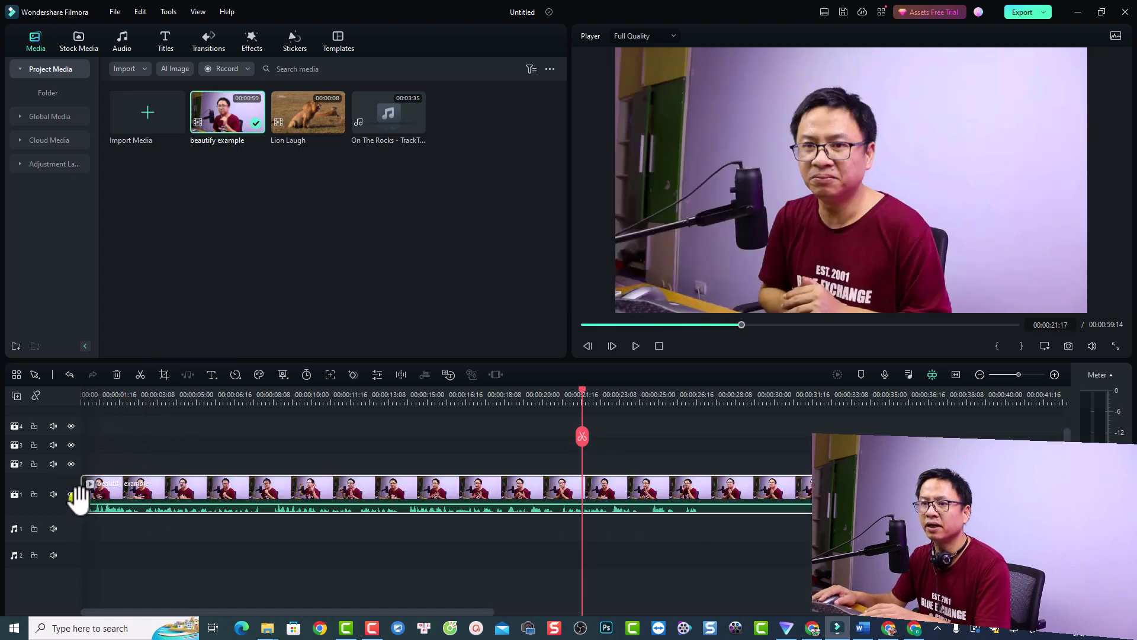
Mute the video track's audio and return the playhead to the start
{"action": "left_click", "coordinate": [54, 494]}
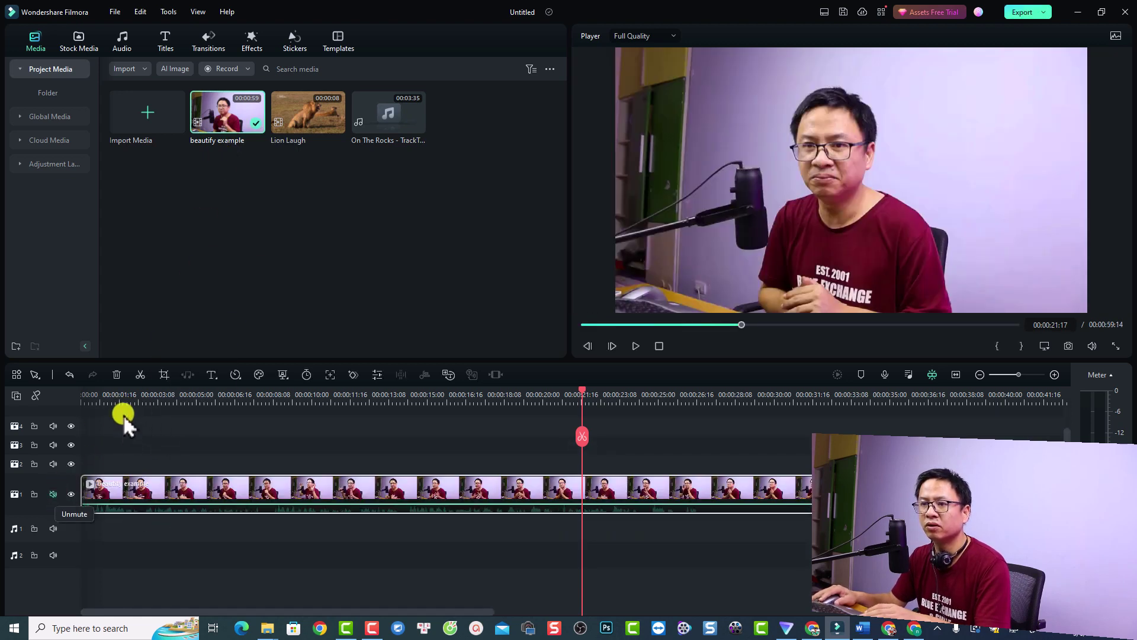
{"action": "left_click", "coordinate": [98, 396]}
{"action": "left_click", "coordinate": [149, 465]}
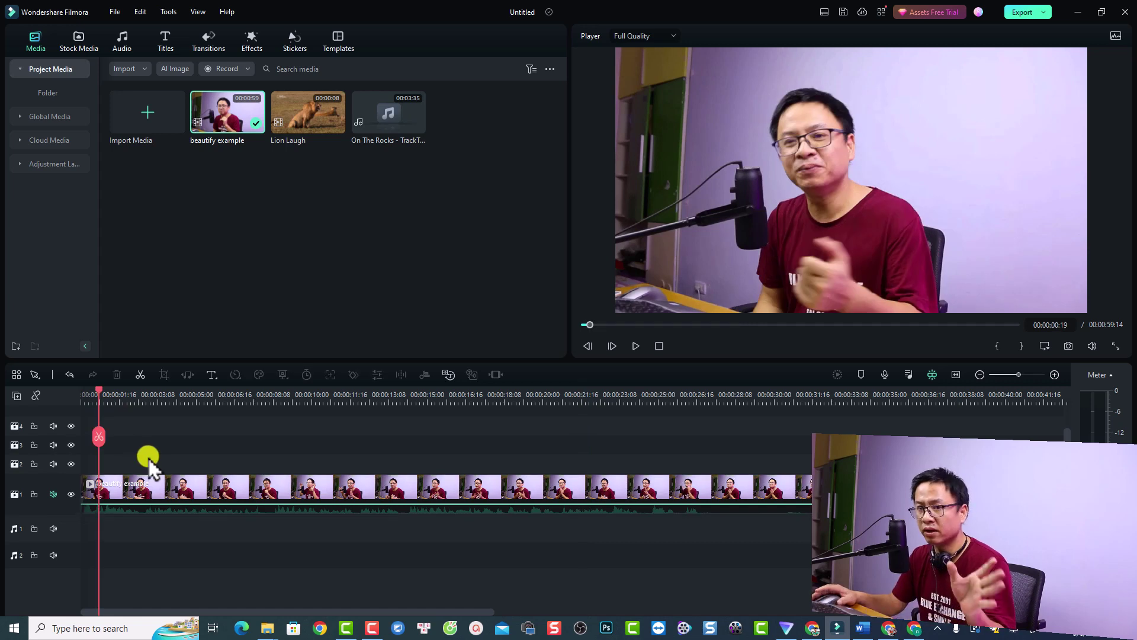
Split the beautify example clip at 00:00:03:02 and bring up the Effects library
{"action": "key", "text": "space"}
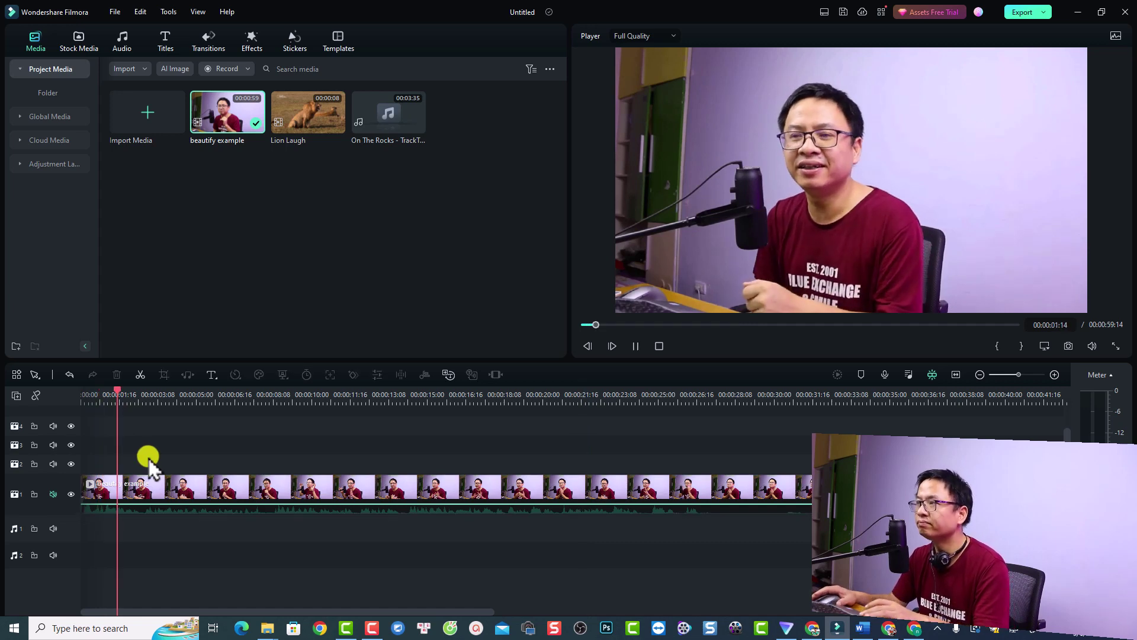
{"action": "key", "text": "space"}
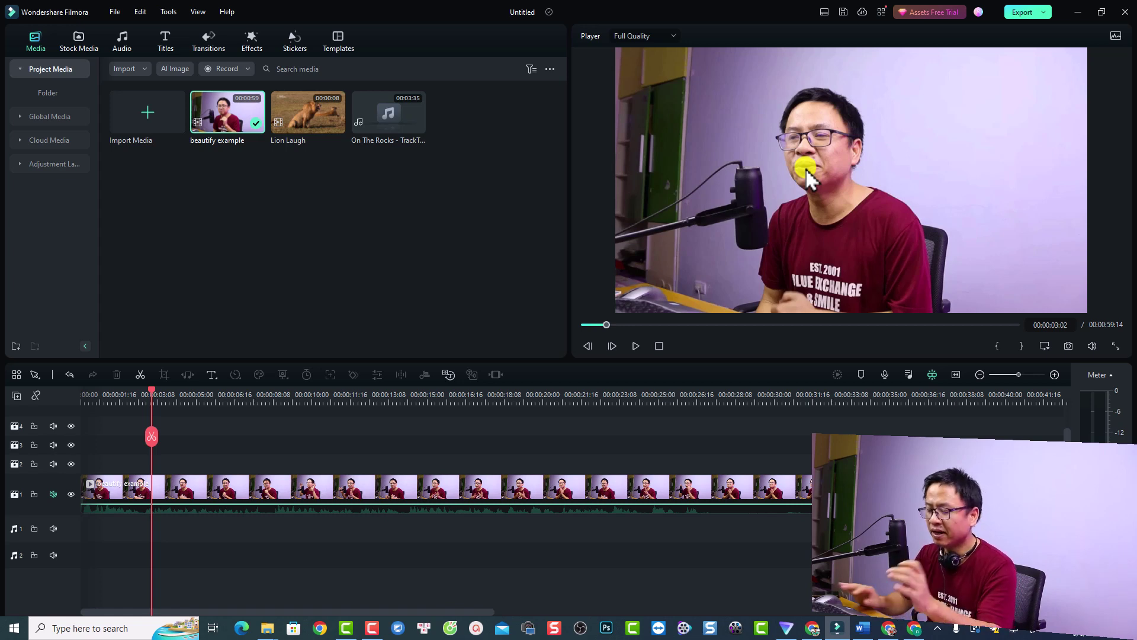
{"action": "key", "text": "ctrl+b"}
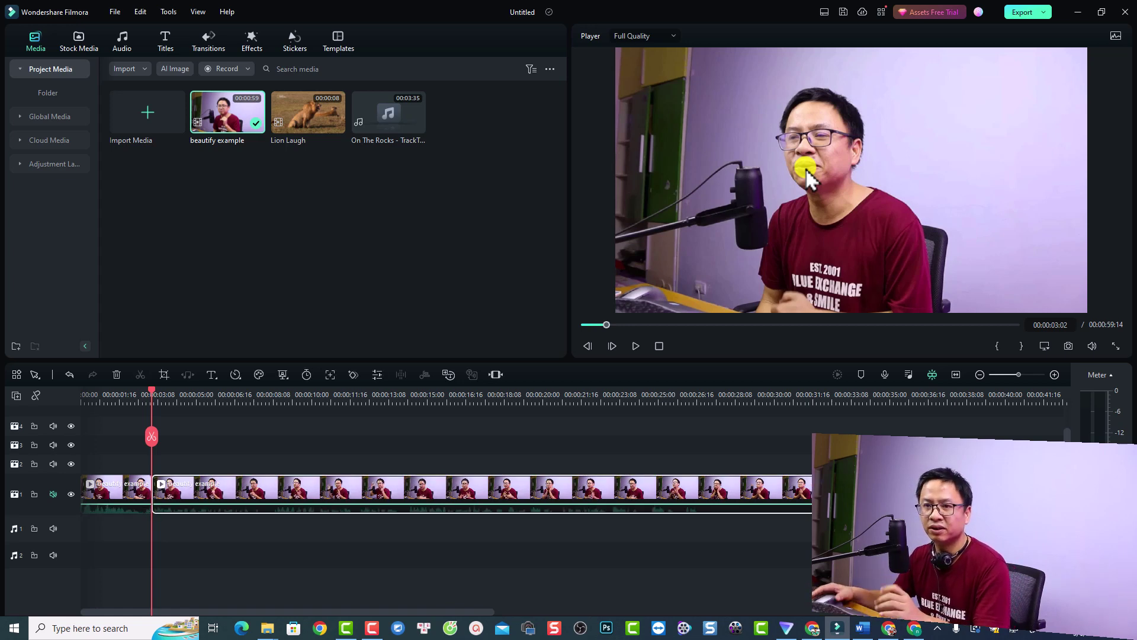
{"action": "left_click", "coordinate": [246, 41]}
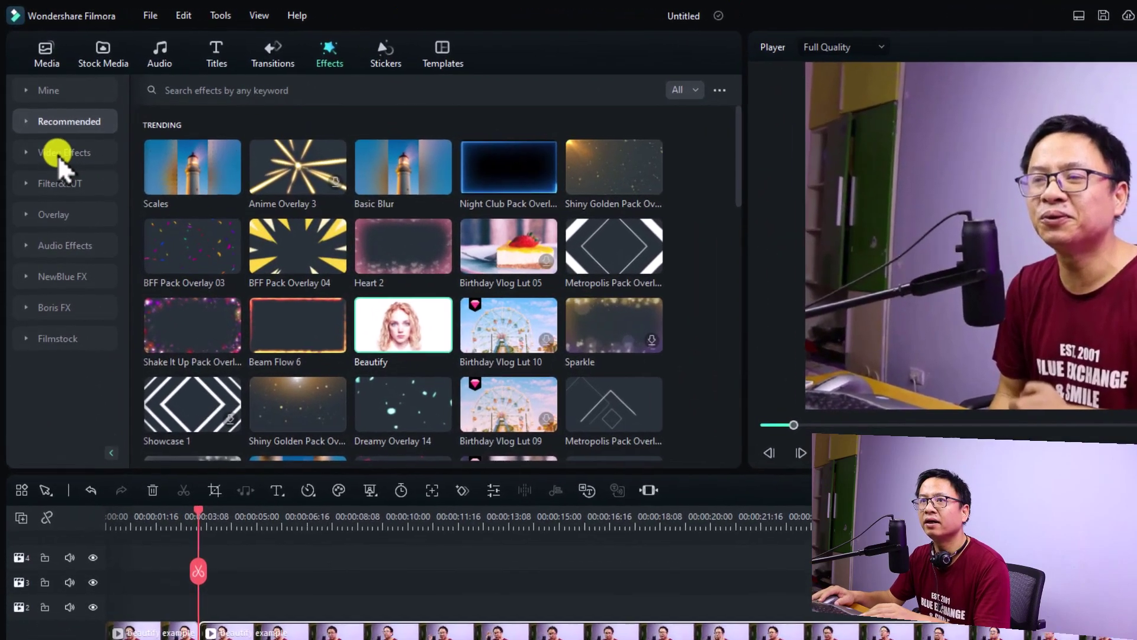
Search Video Effects for 'beautify' and place the Beautify effect on track 2 at the 3-second split
{"action": "left_click", "coordinate": [58, 155]}
{"action": "left_click", "coordinate": [233, 90]}
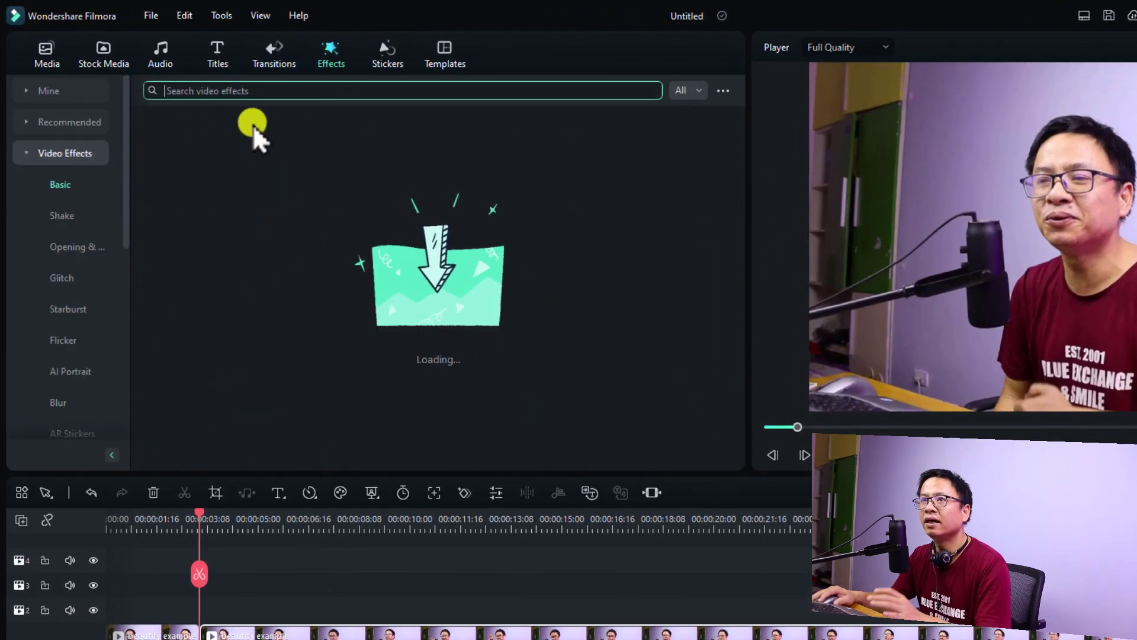
{"action": "type", "text": "beau"}
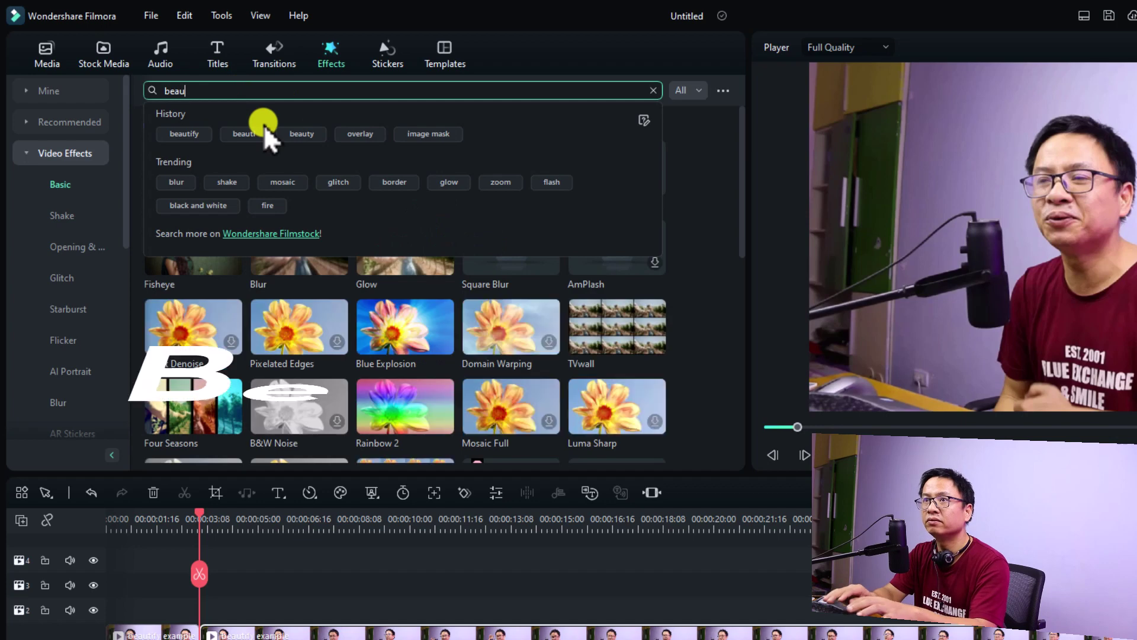
{"action": "type", "text": "t"}
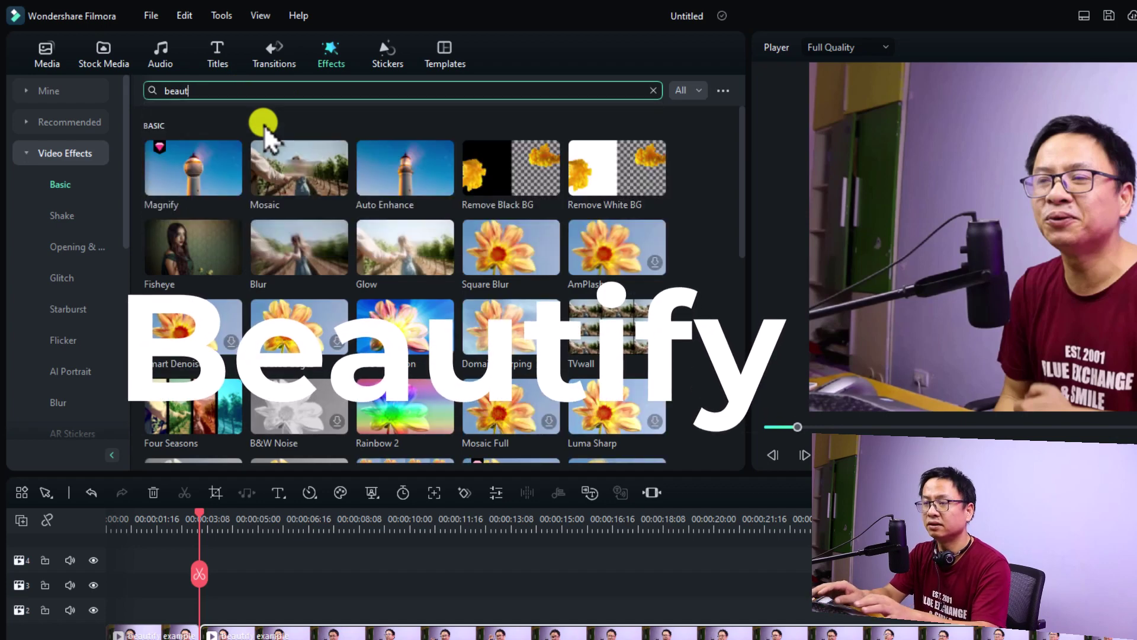
{"action": "type", "text": "ify"}
{"action": "key", "text": "Return"}
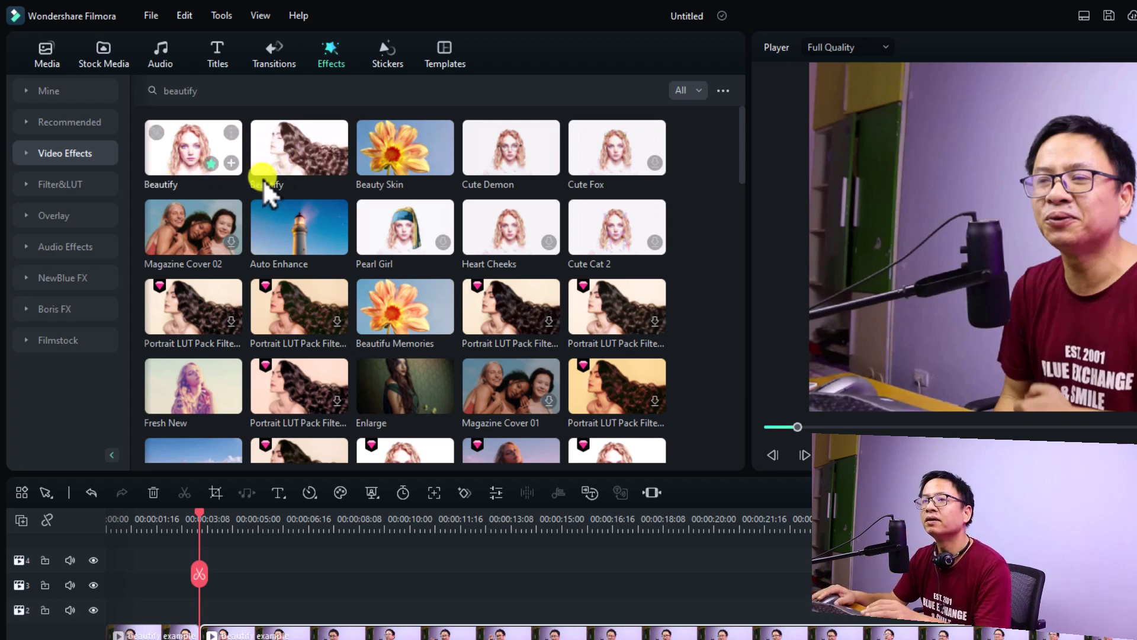
{"action": "left_click_drag", "start_coordinate": [181, 160], "coordinate": [210, 623]}
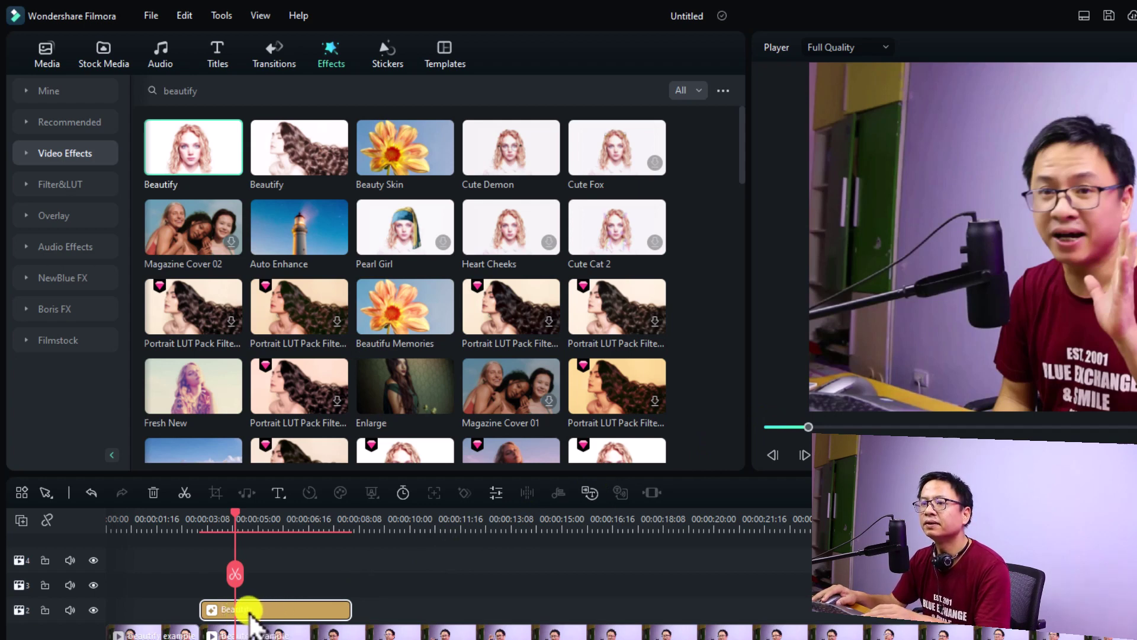
In the Beautify settings, browse the Face, Eye and Nose sliders and reduce skin smoothing to 47
{"action": "double_click", "coordinate": [254, 614]}
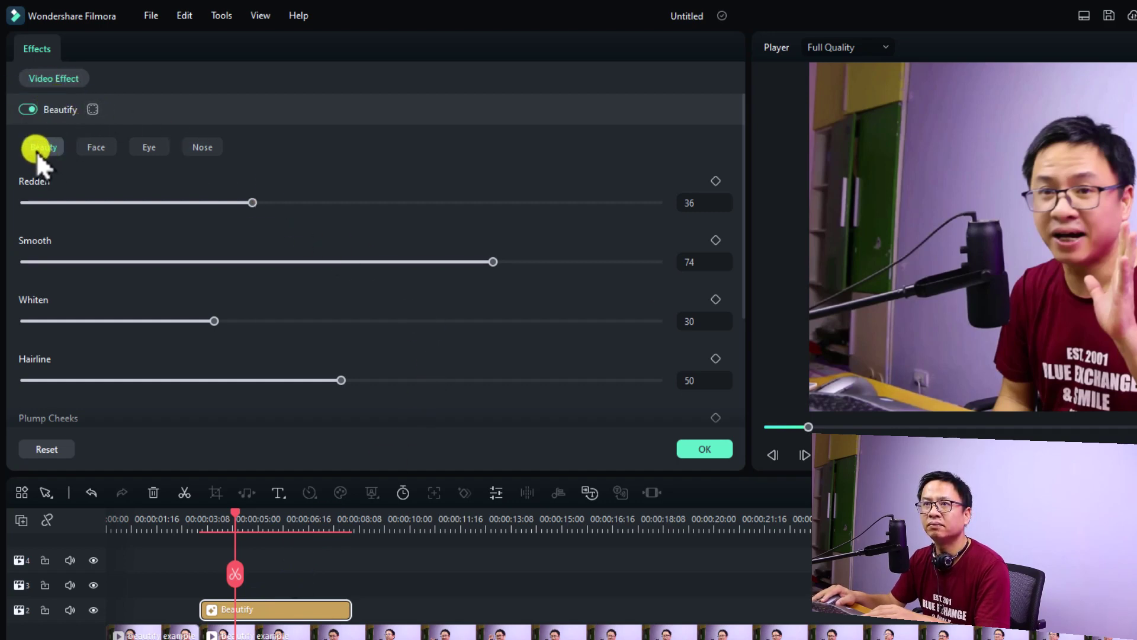
{"action": "left_click", "coordinate": [101, 152]}
{"action": "left_click", "coordinate": [160, 153]}
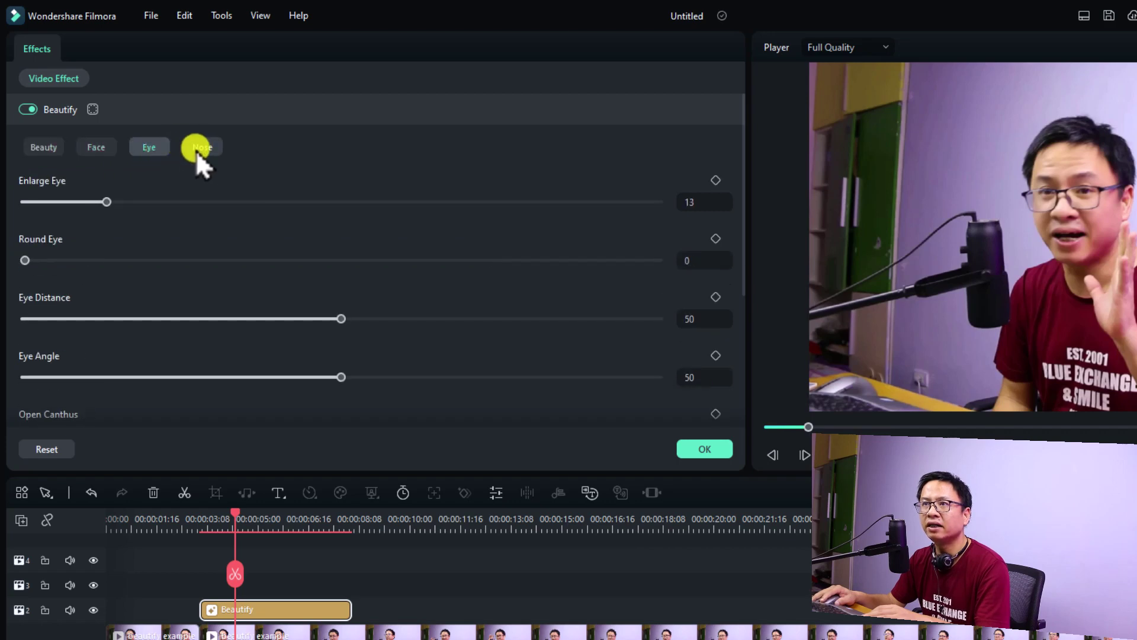
{"action": "left_click", "coordinate": [199, 150]}
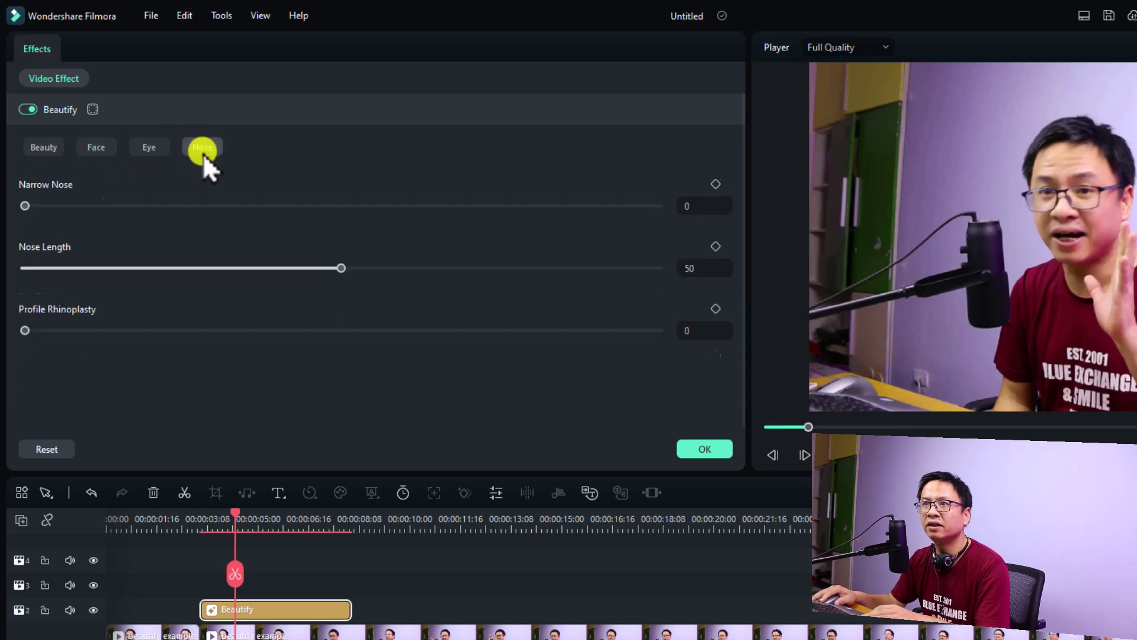
{"action": "left_click", "coordinate": [44, 146]}
{"action": "left_click_drag", "start_coordinate": [414, 264], "coordinate": [490, 269]}
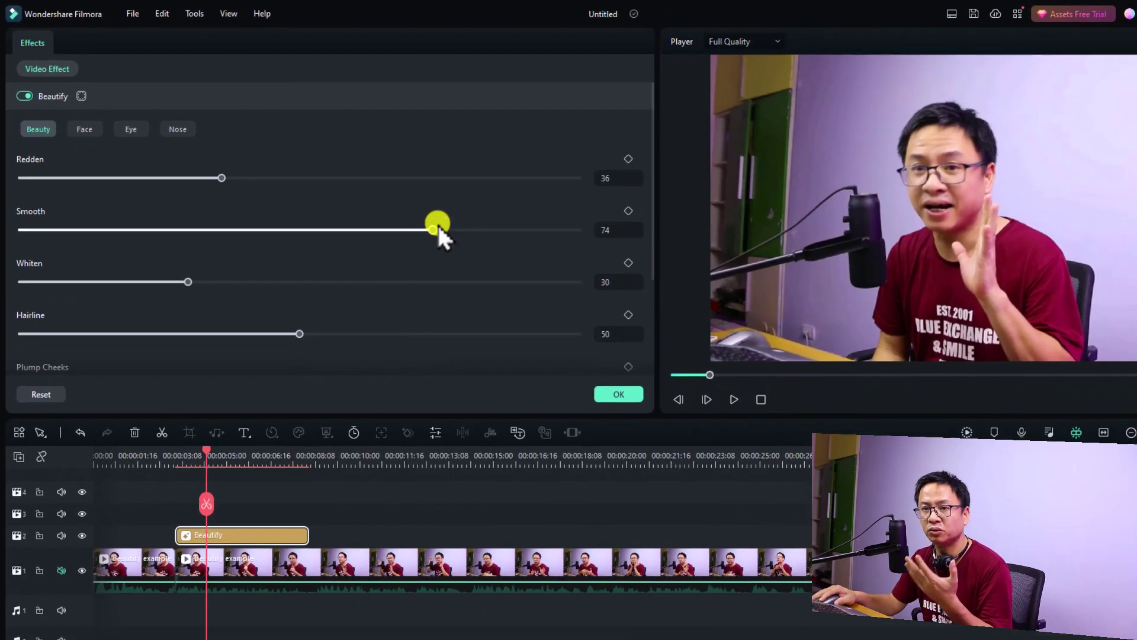
{"action": "left_click_drag", "start_coordinate": [436, 229], "coordinate": [273, 232]}
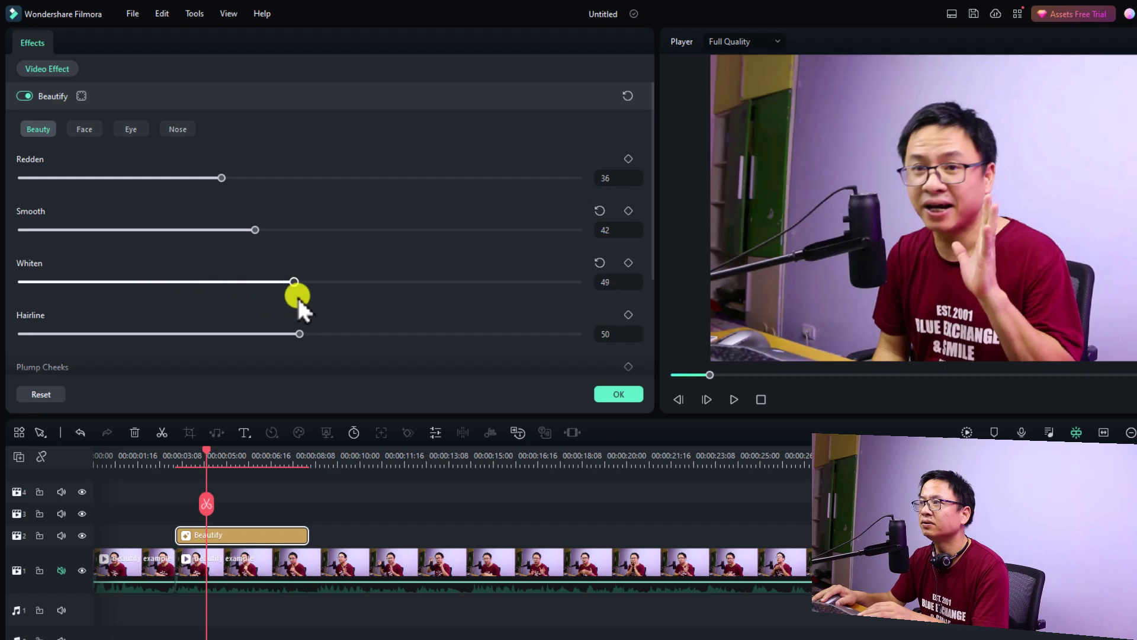
Raise Whiten to 50 and Shrink Face to 100, then confirm the Beautify adjustments
{"action": "left_click_drag", "start_coordinate": [297, 296], "coordinate": [300, 296]}
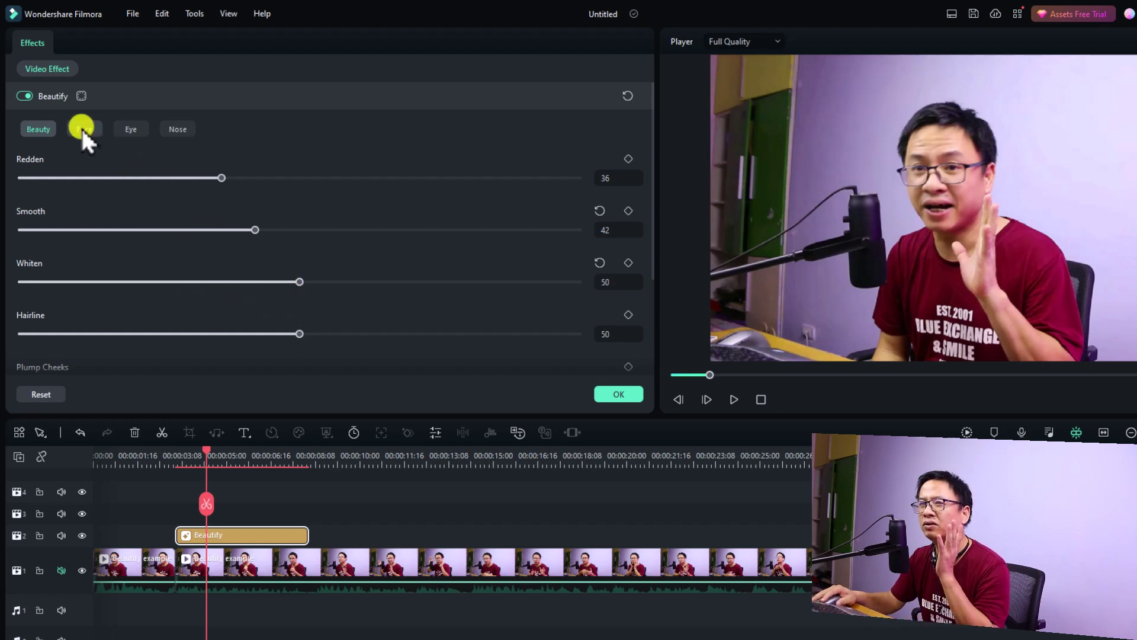
{"action": "left_click", "coordinate": [82, 129]}
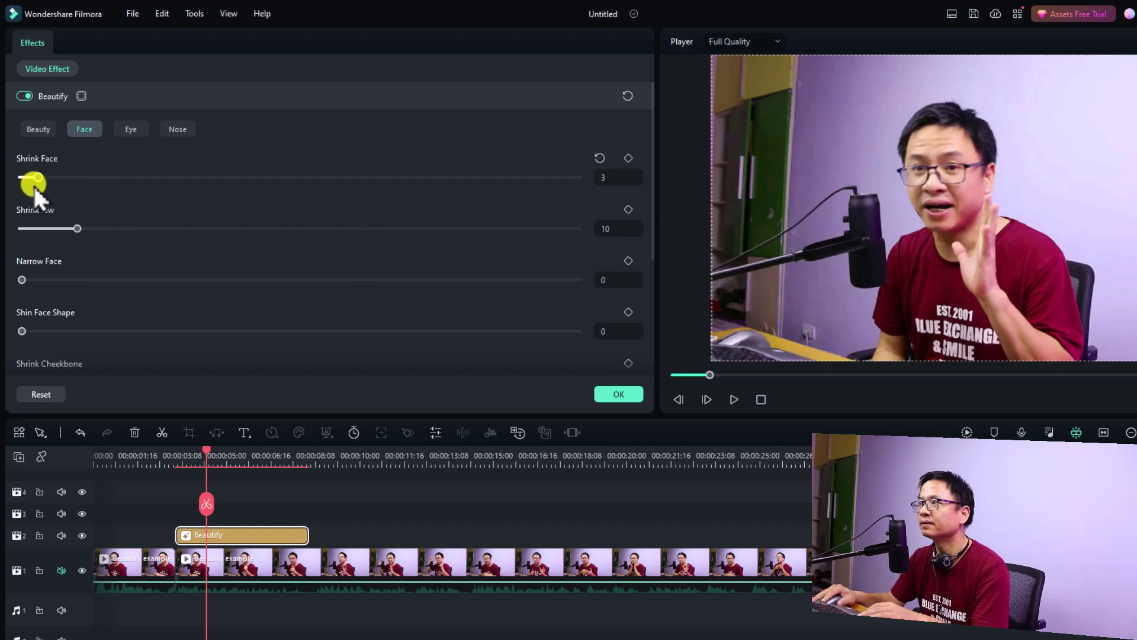
{"action": "left_click_drag", "start_coordinate": [26, 184], "coordinate": [310, 204]}
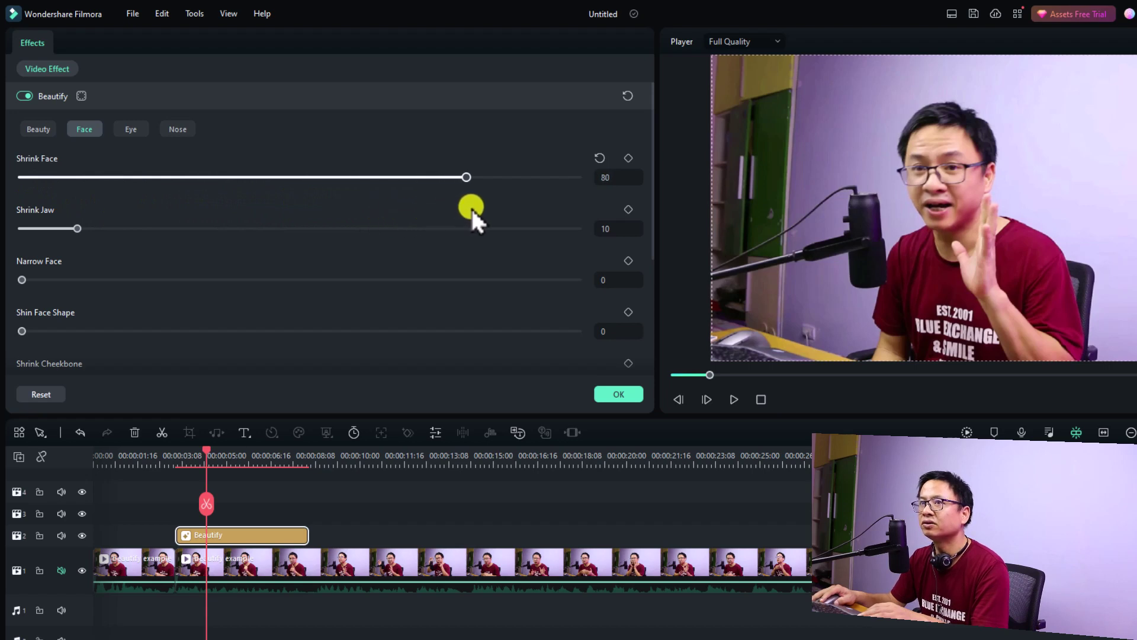
{"action": "left_click_drag", "start_coordinate": [479, 211], "coordinate": [616, 228]}
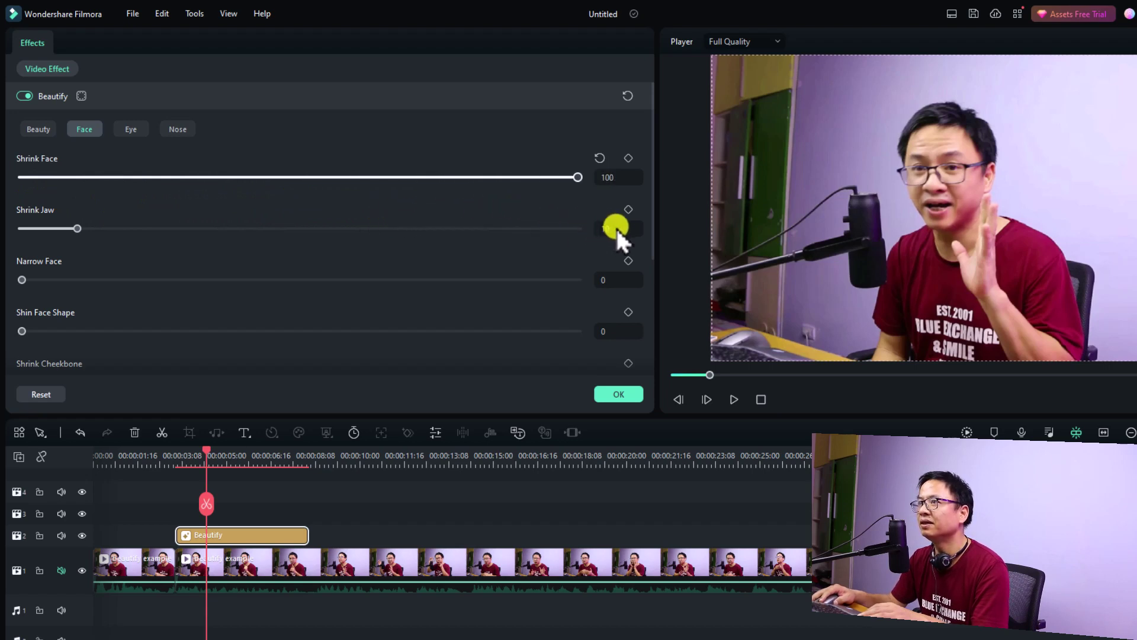
{"action": "left_click", "coordinate": [610, 396]}
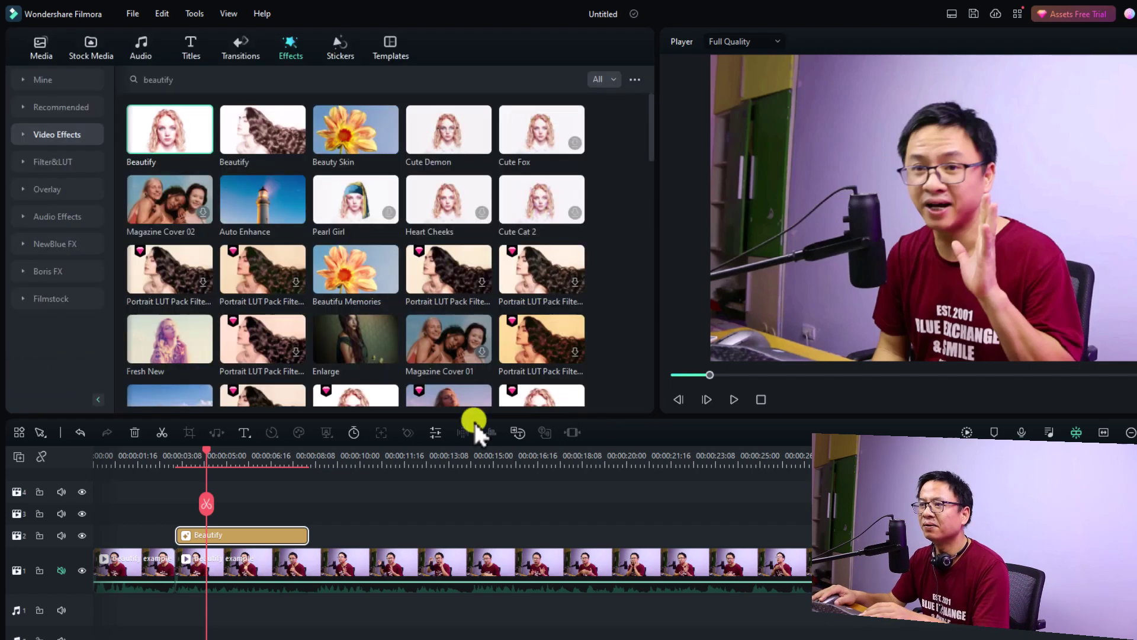
Play the clip from an earlier point to check the first Beautify effect
{"action": "left_click", "coordinate": [168, 455]}
{"action": "left_click", "coordinate": [133, 462]}
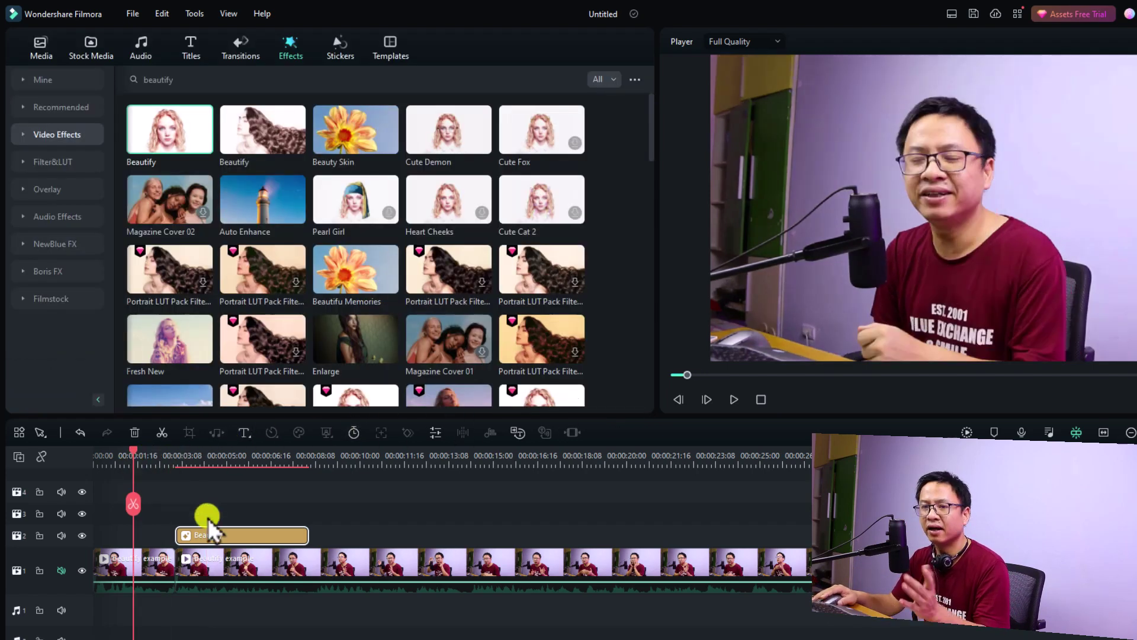
{"action": "key", "text": "space"}
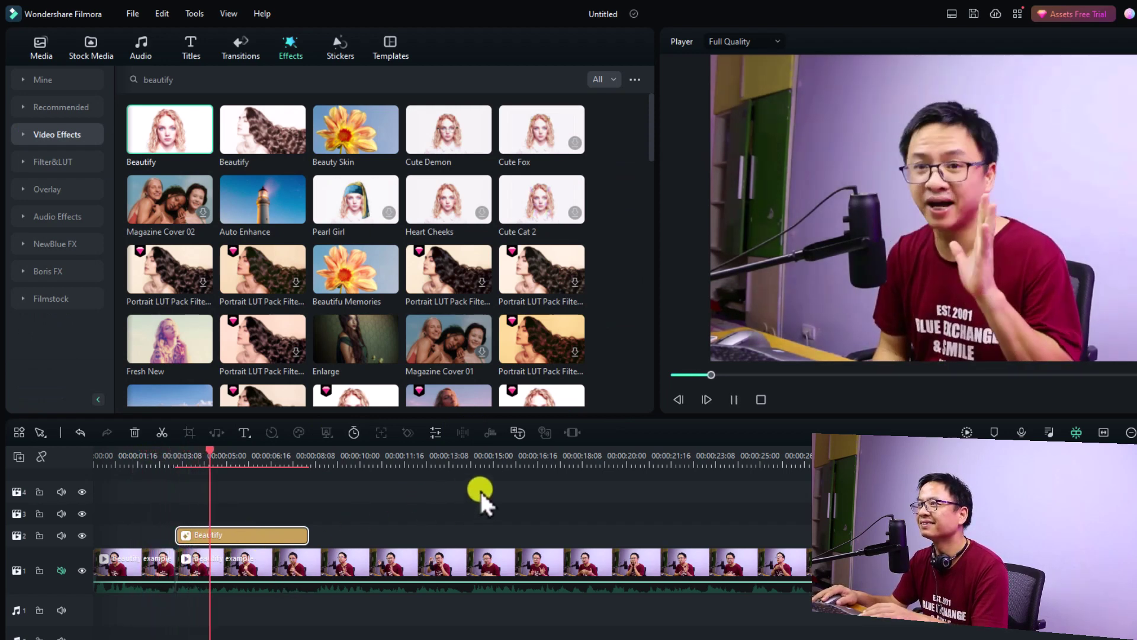
{"action": "left_click", "coordinate": [1017, 239]}
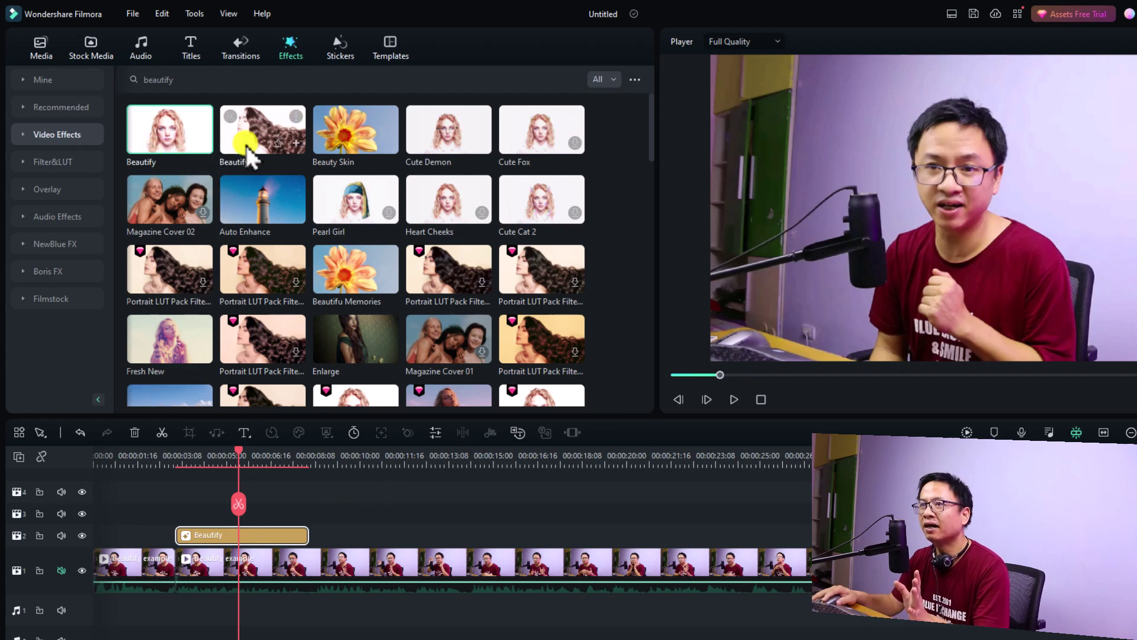
Place a second Beautify effect on track 2 around 10–15 seconds and open its settings
{"action": "left_click_drag", "start_coordinate": [247, 144], "coordinate": [365, 536]}
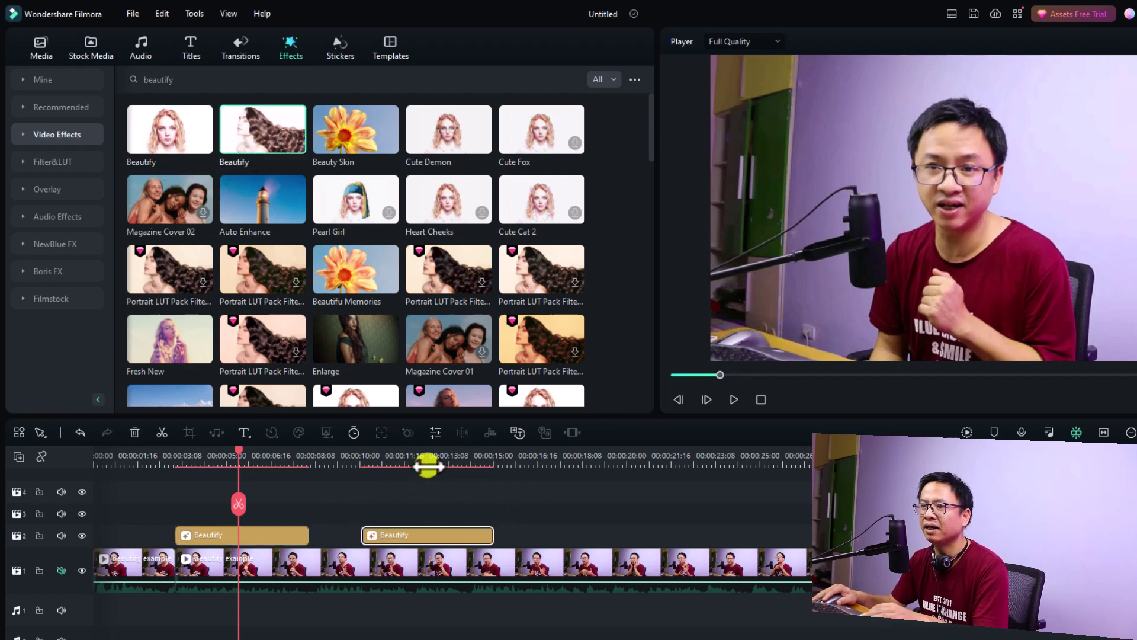
{"action": "left_click", "coordinate": [406, 465]}
{"action": "left_click", "coordinate": [426, 533]}
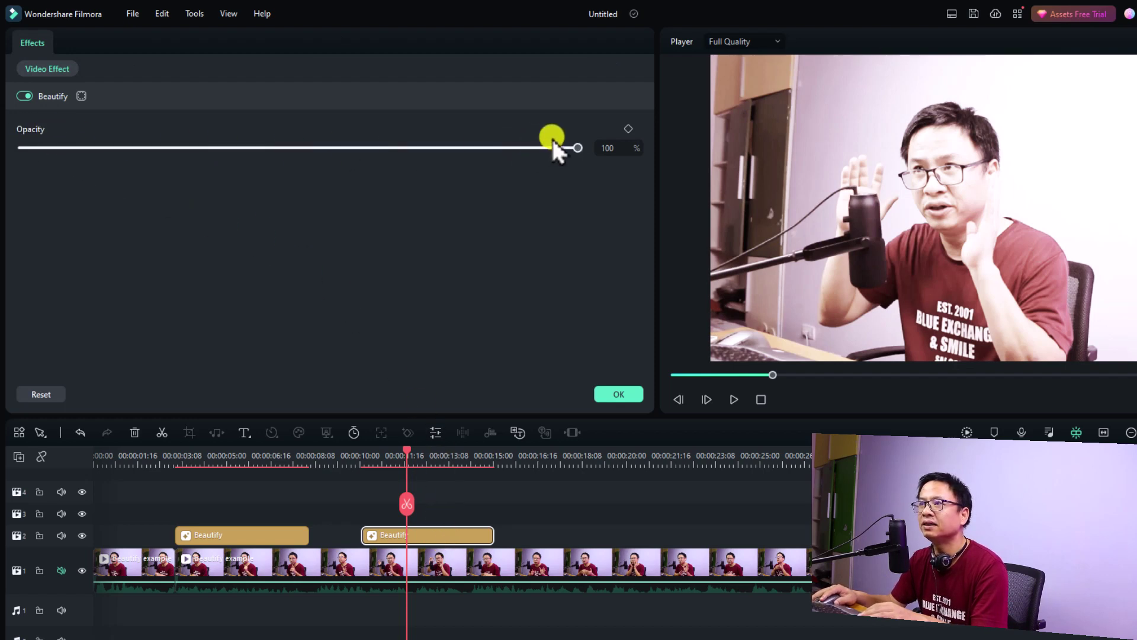
Set the second Beautify effect's opacity to 36%, apply it, and preview the result
{"action": "left_click_drag", "start_coordinate": [577, 150], "coordinate": [221, 159]}
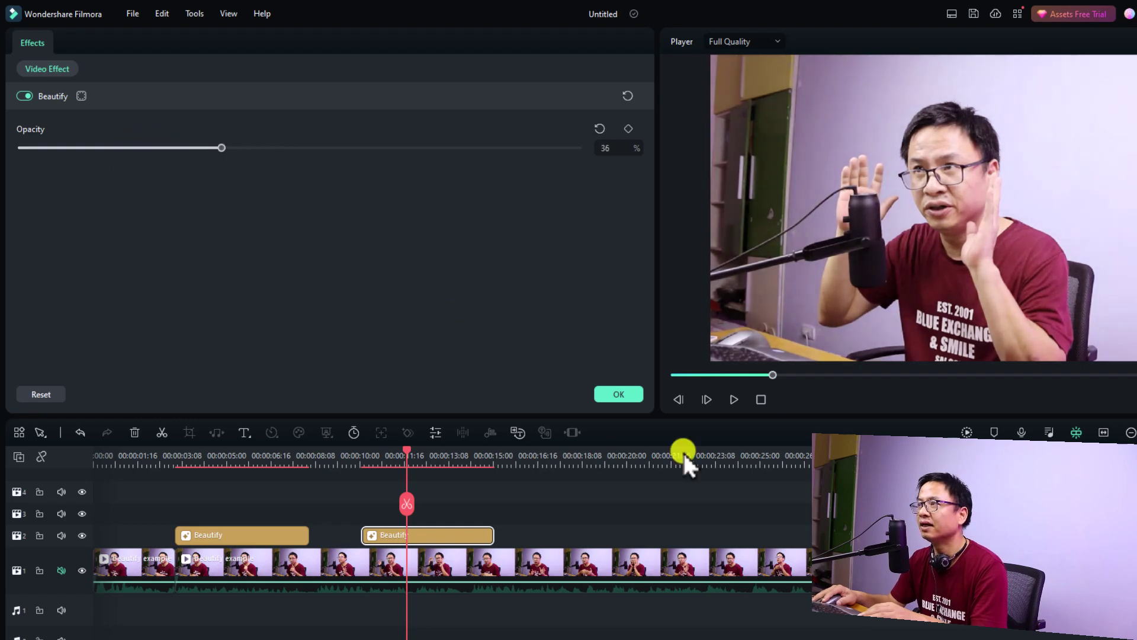
{"action": "left_click", "coordinate": [618, 396]}
{"action": "key", "text": "space"}
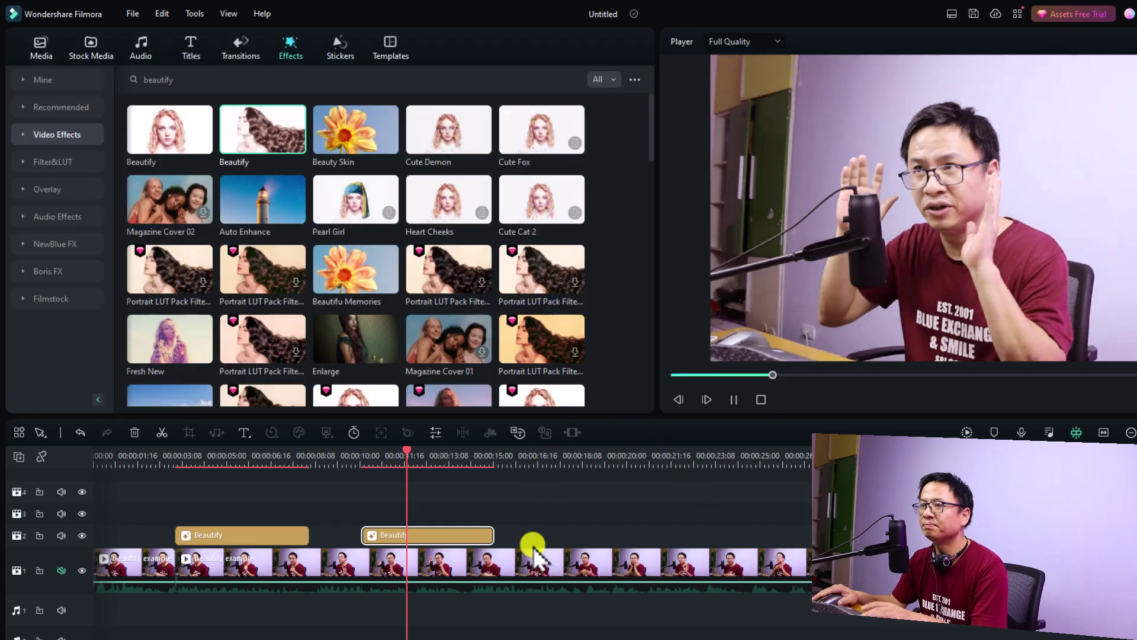
{"action": "key", "text": "space"}
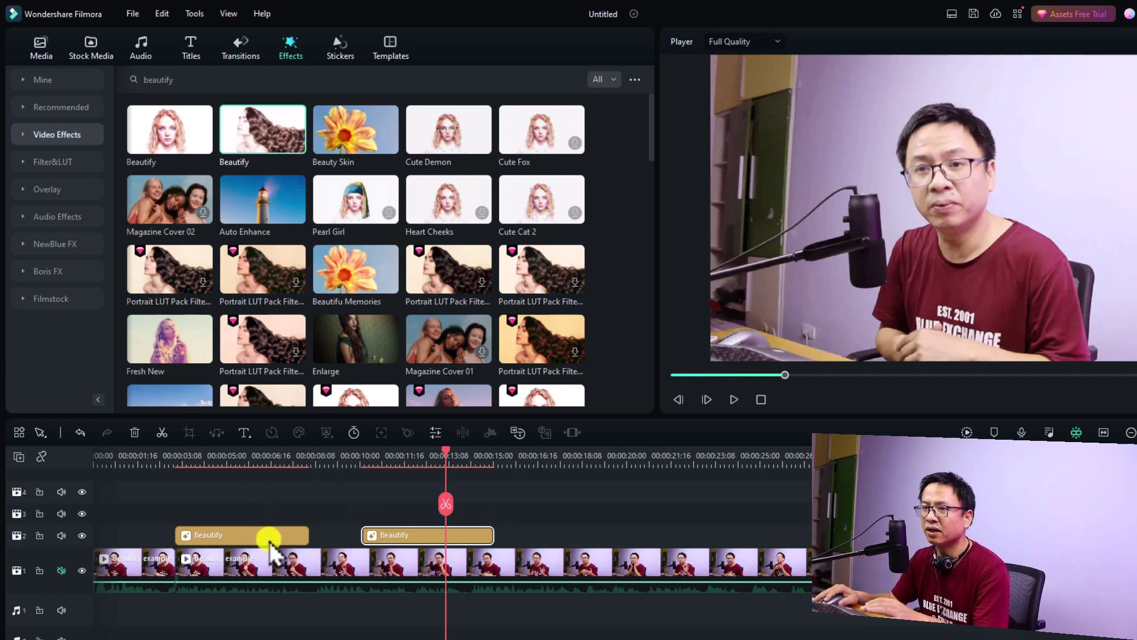
{"action": "left_click", "coordinate": [264, 12]}
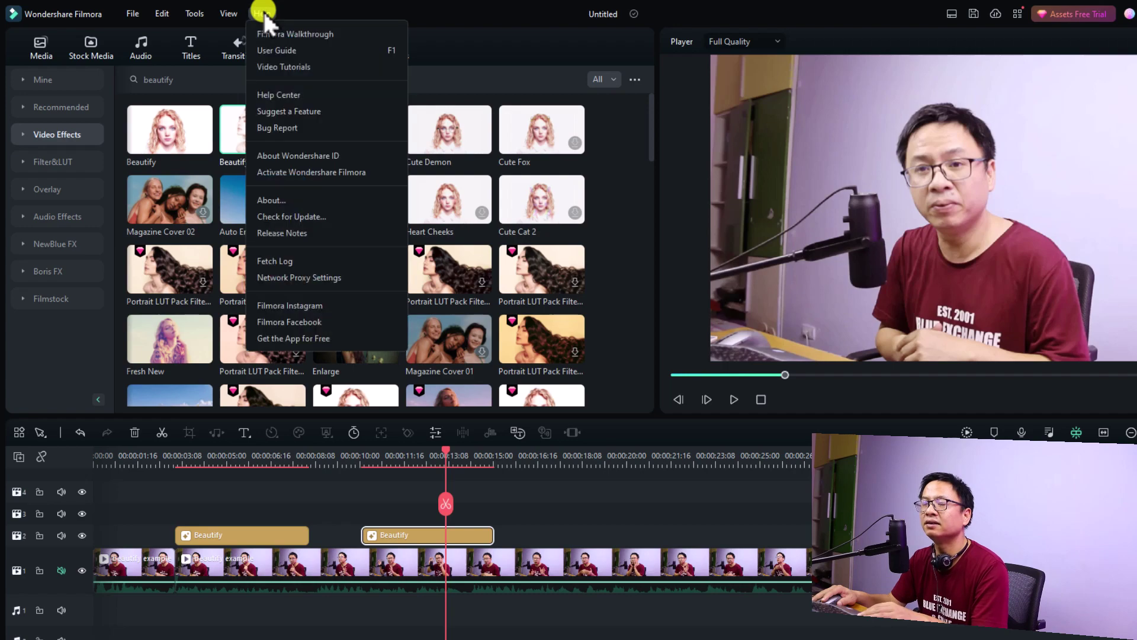
{"action": "left_click", "coordinate": [274, 199]}
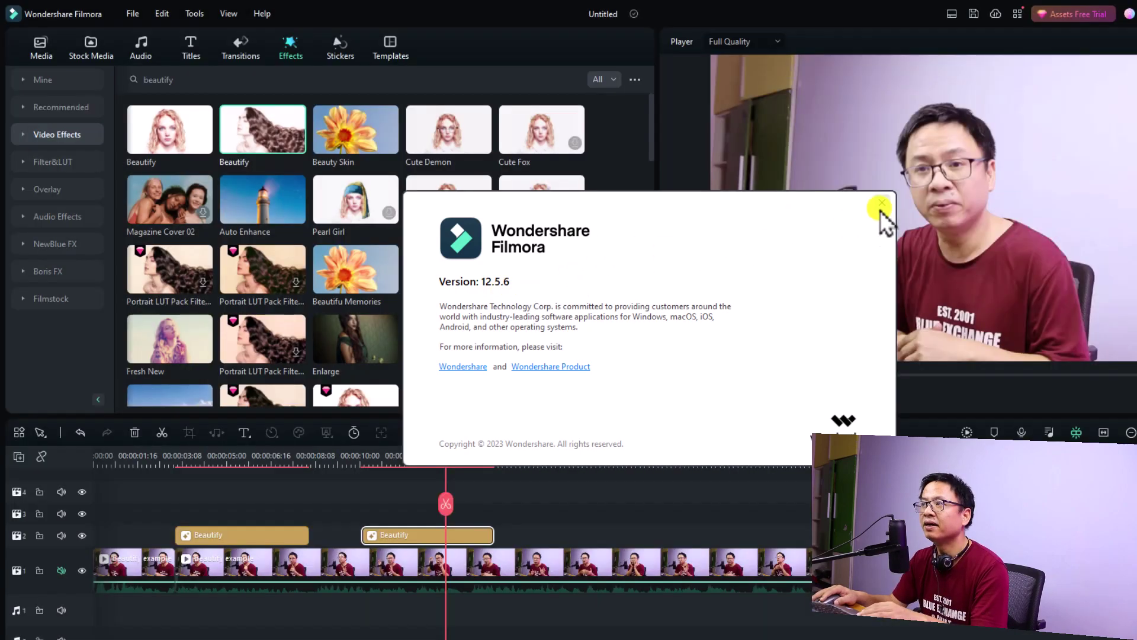
{"action": "left_click", "coordinate": [881, 205]}
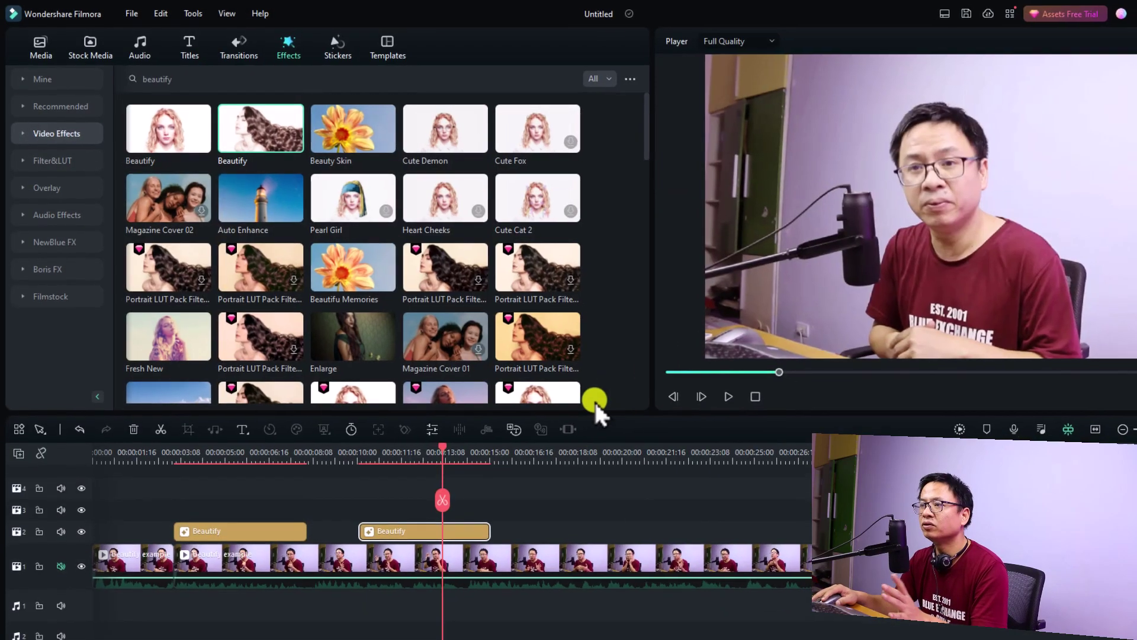
{"action": "left_click", "coordinate": [586, 459]}
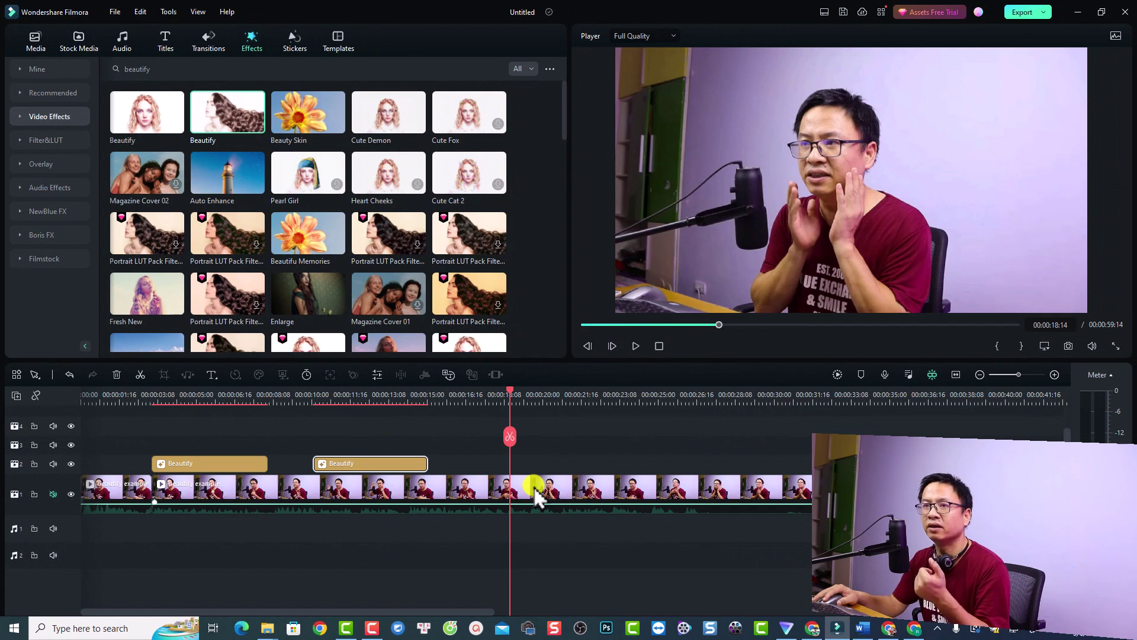
Place a five-second Adjustment Layer on track 2 at 00:00:18:14 and move the playhead onto it
{"action": "left_click", "coordinate": [34, 39]}
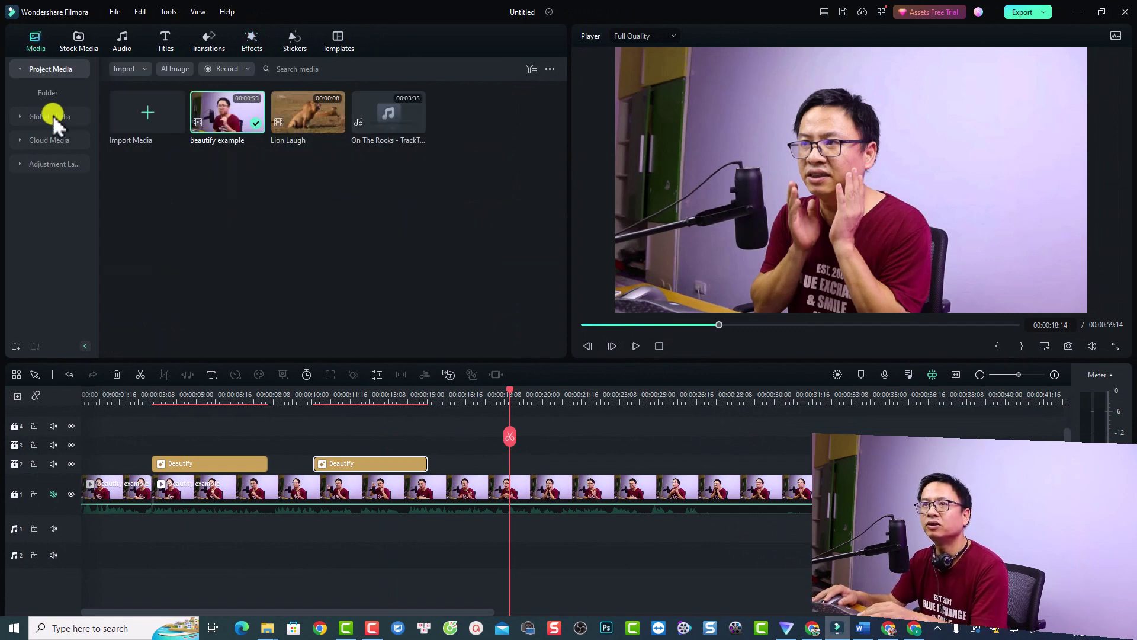
{"action": "left_click", "coordinate": [40, 168]}
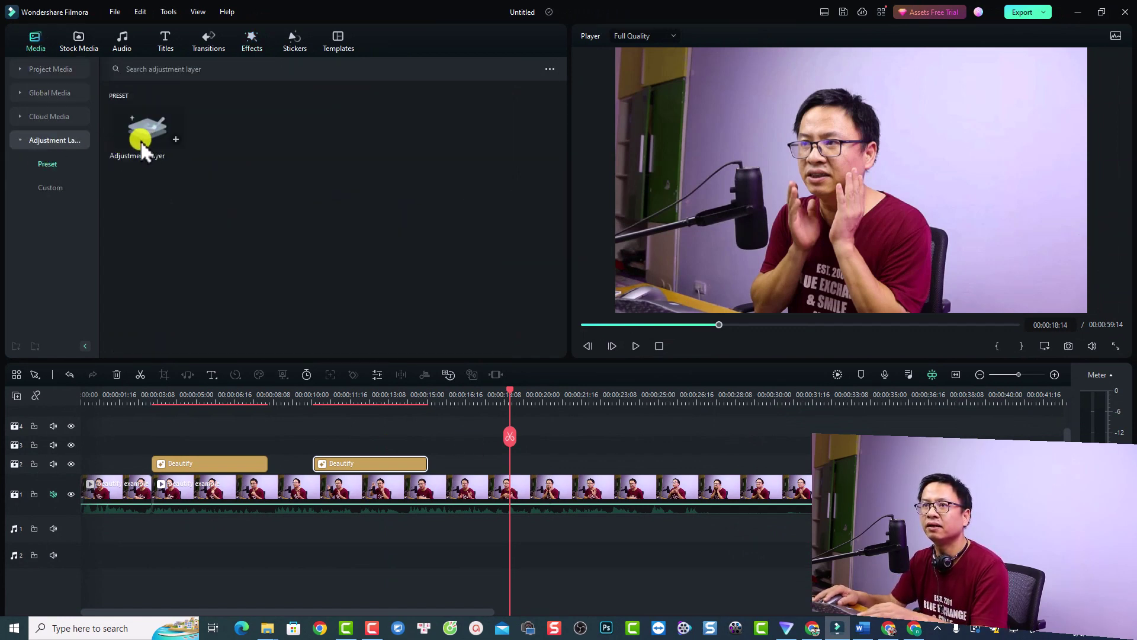
{"action": "left_click_drag", "start_coordinate": [143, 151], "coordinate": [507, 464]}
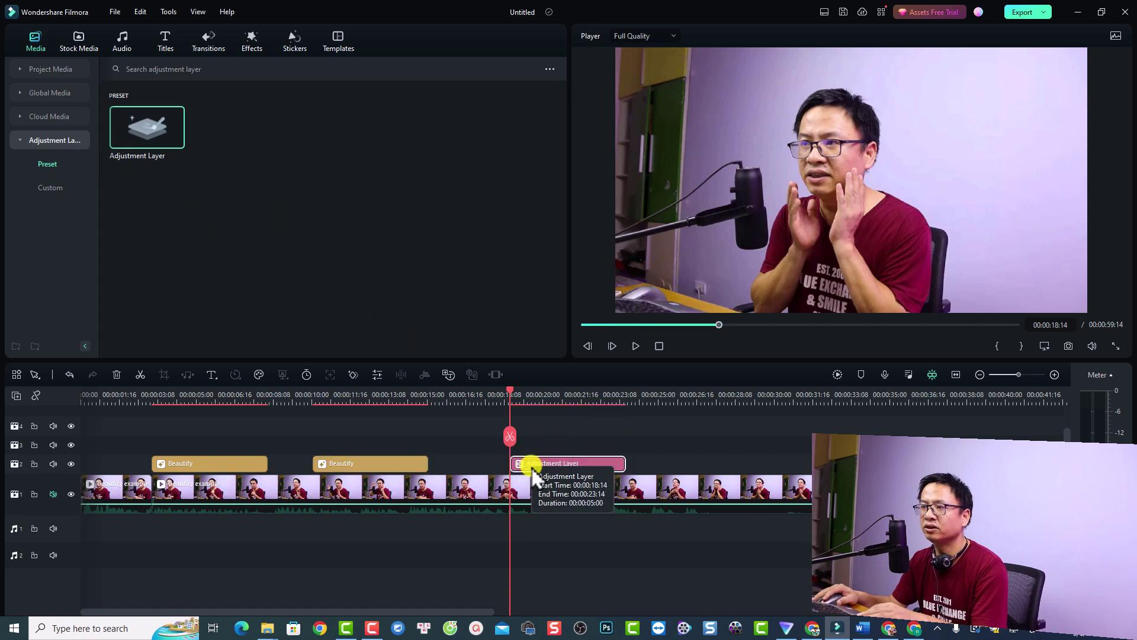
{"action": "left_click", "coordinate": [536, 398]}
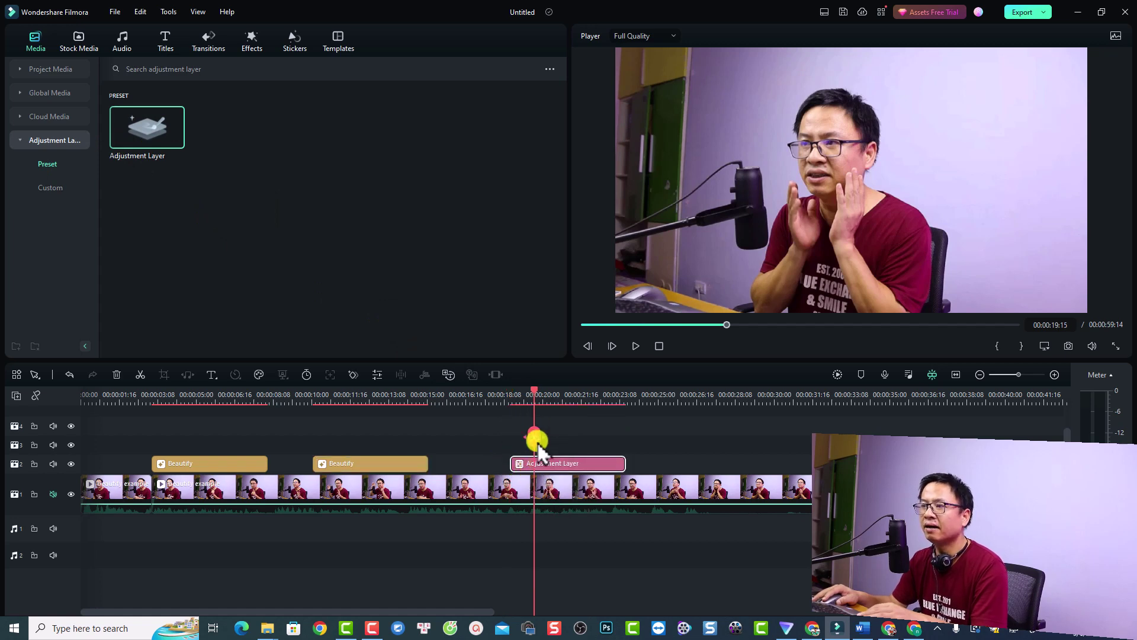
Search the video effects for 'beautif' and drop the Beautify effect onto the Adjustment Layer clip
{"action": "left_click", "coordinate": [251, 42]}
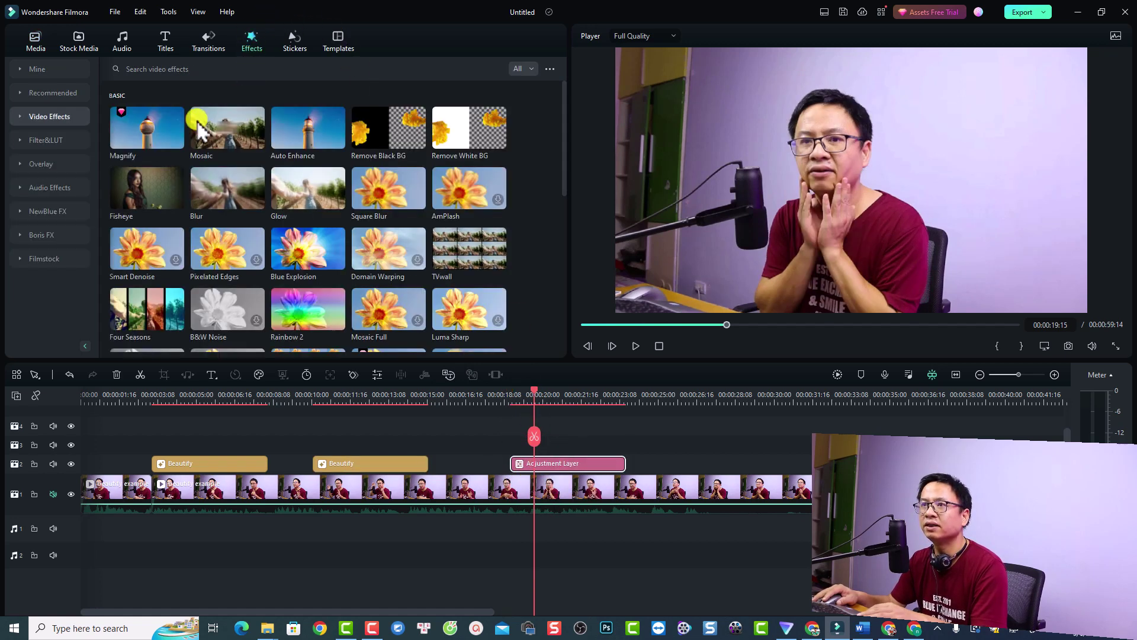
{"action": "left_click", "coordinate": [178, 69]}
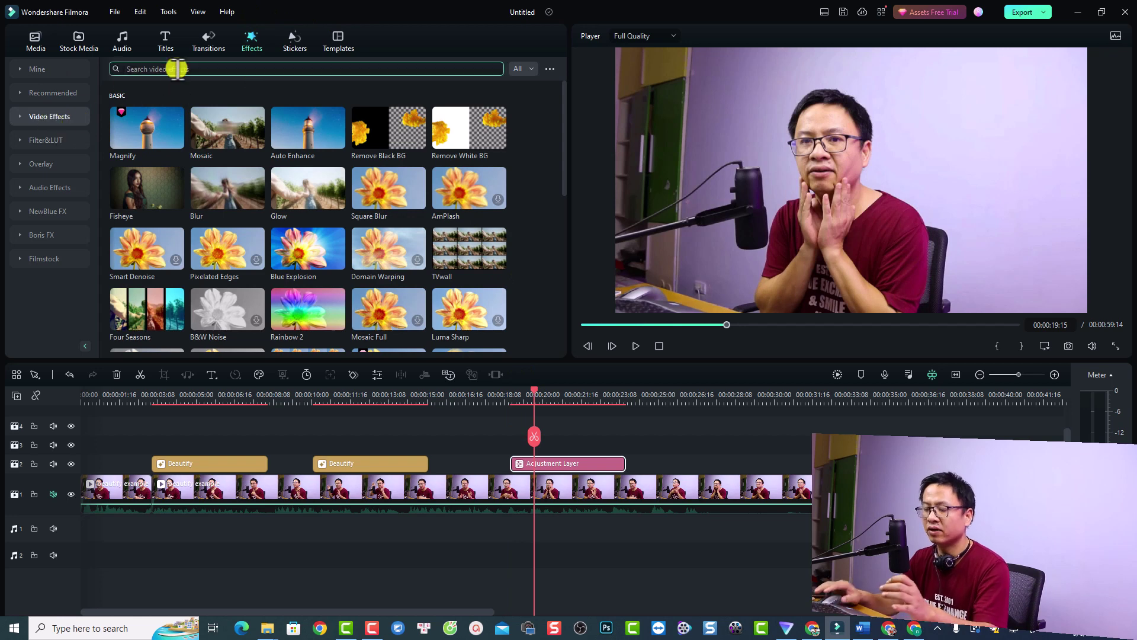
{"action": "type", "text": "beau"}
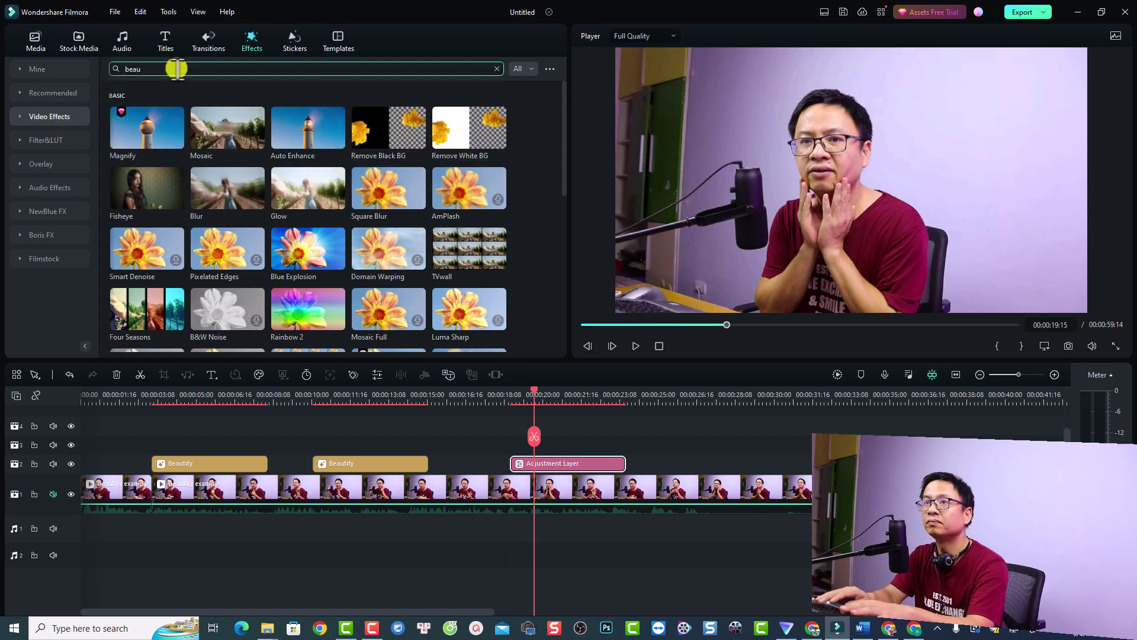
{"action": "type", "text": "tify"}
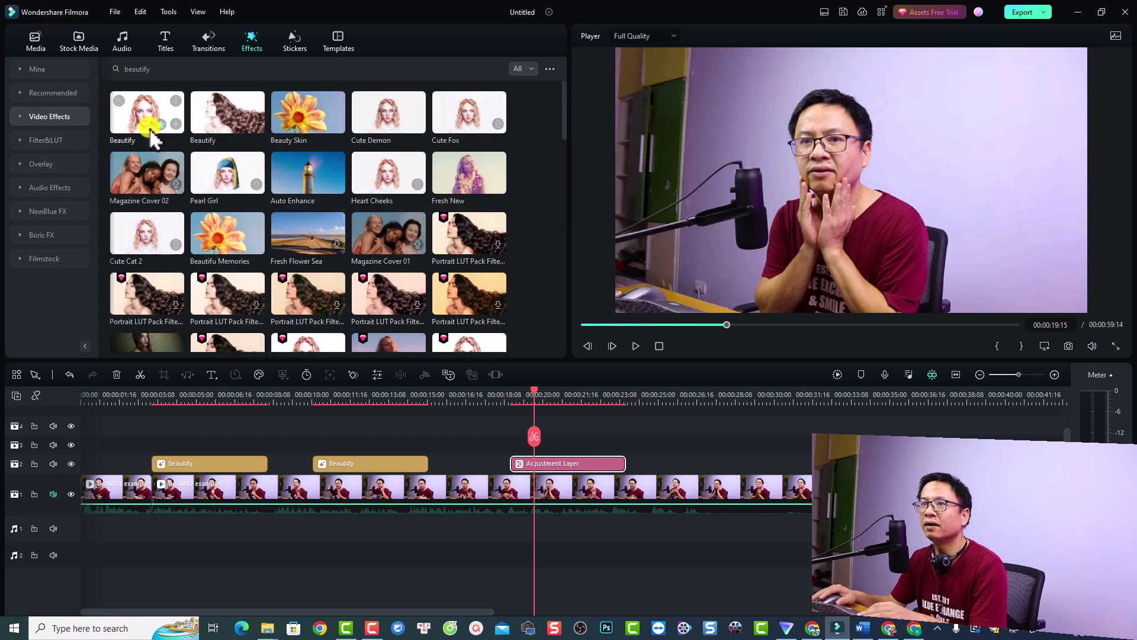
{"action": "left_click_drag", "start_coordinate": [143, 121], "coordinate": [528, 463]}
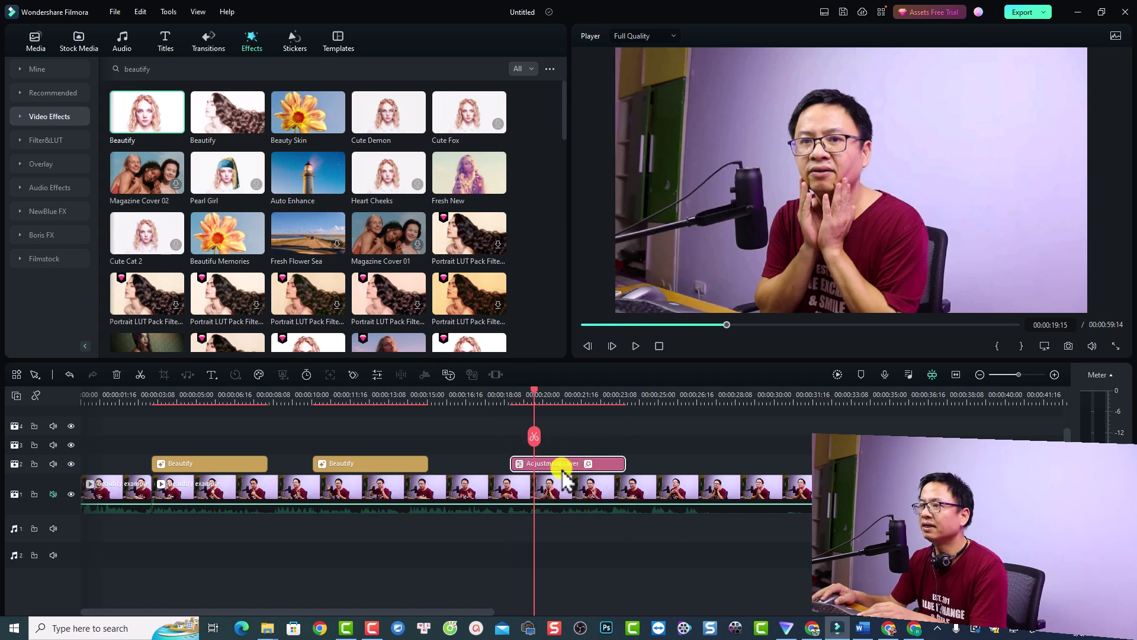